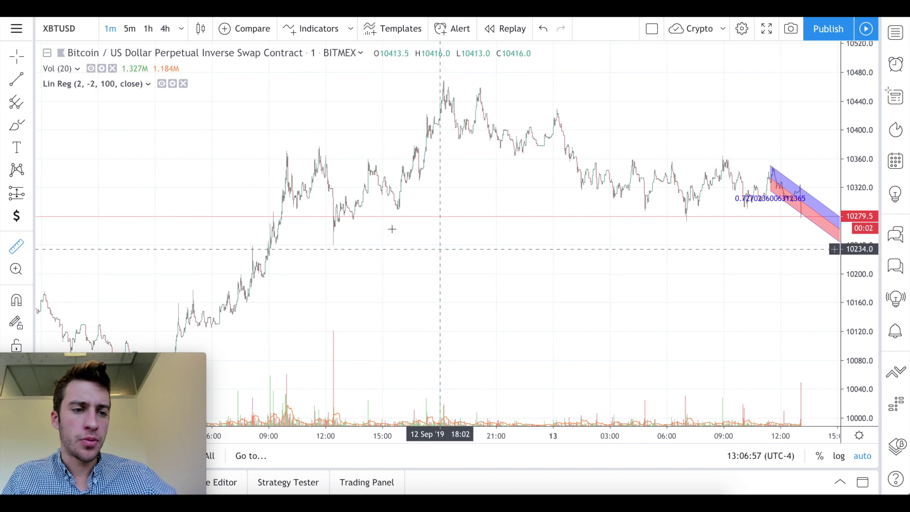
Zoom around the chart and open the Lin Reg settings, closing them unchanged.
scroll(523, 262, "right", 3)
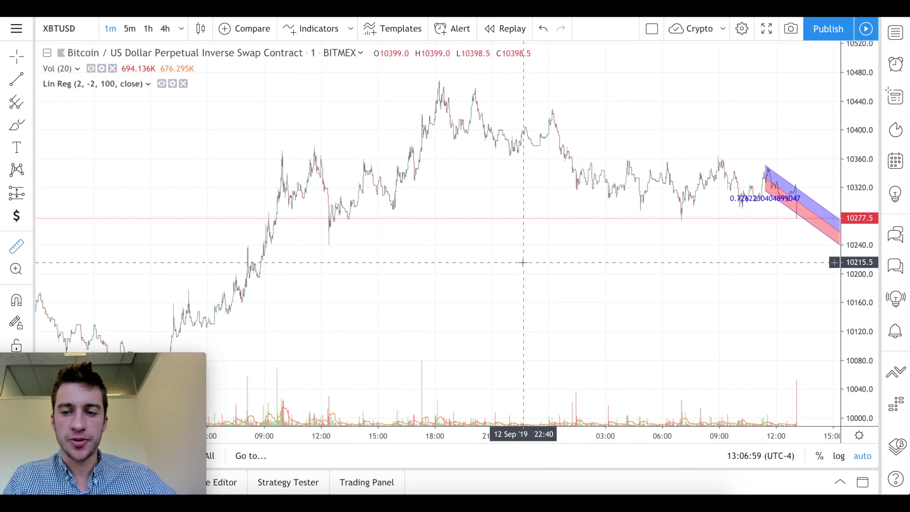
scroll(688, 171, "up", 5)
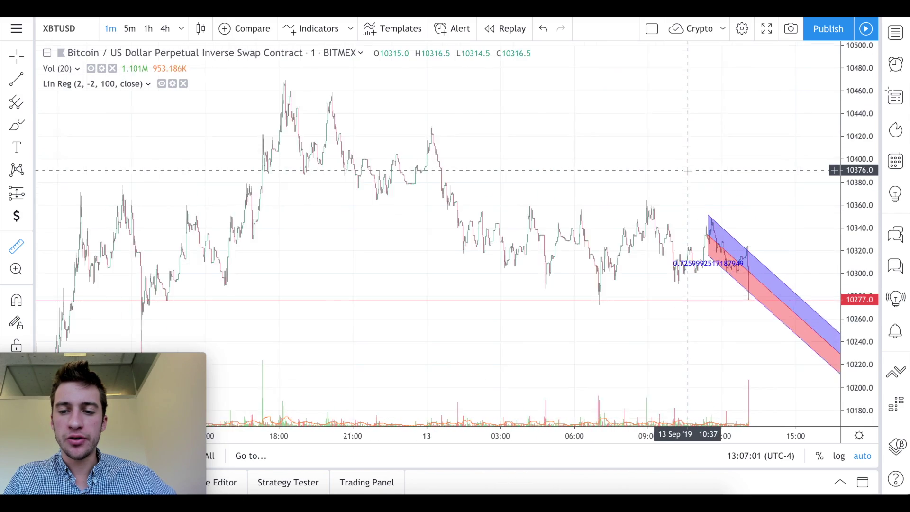
scroll(687, 170, "up", 5)
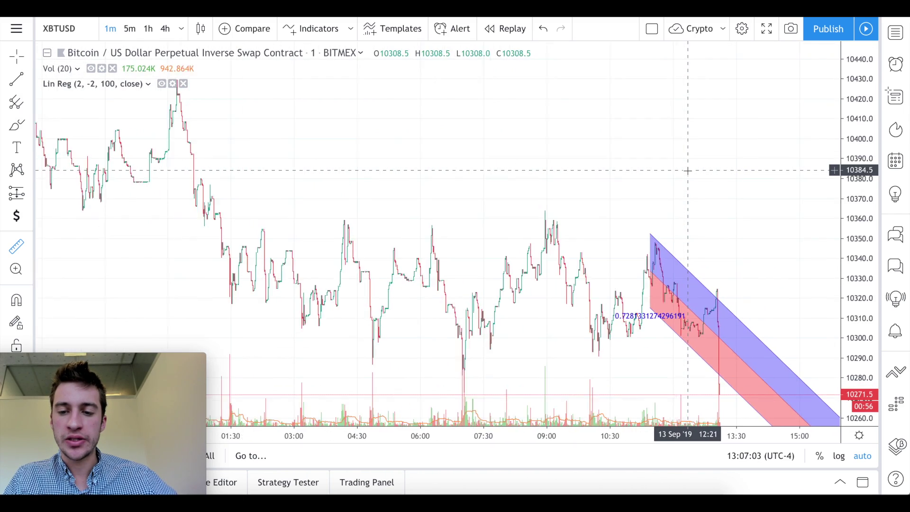
scroll(687, 170, "up", 4)
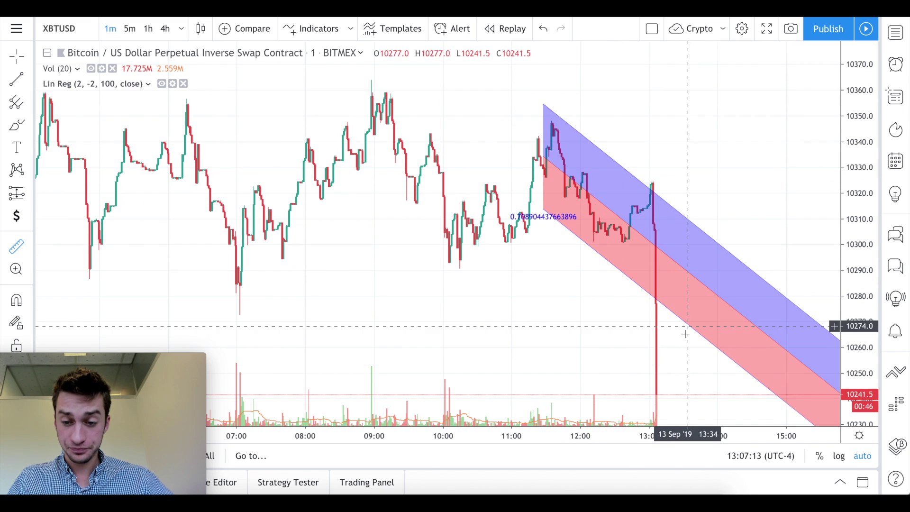
scroll(618, 289, "down", 5)
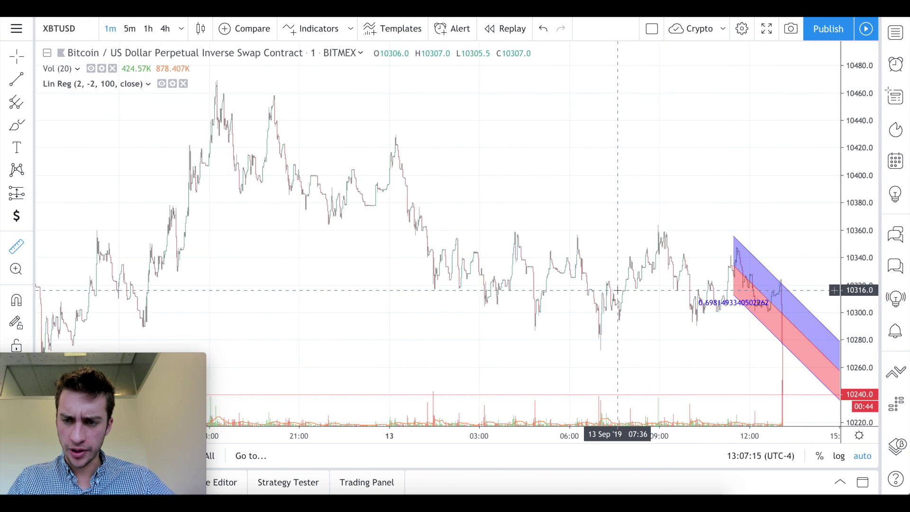
scroll(617, 290, "down", 1)
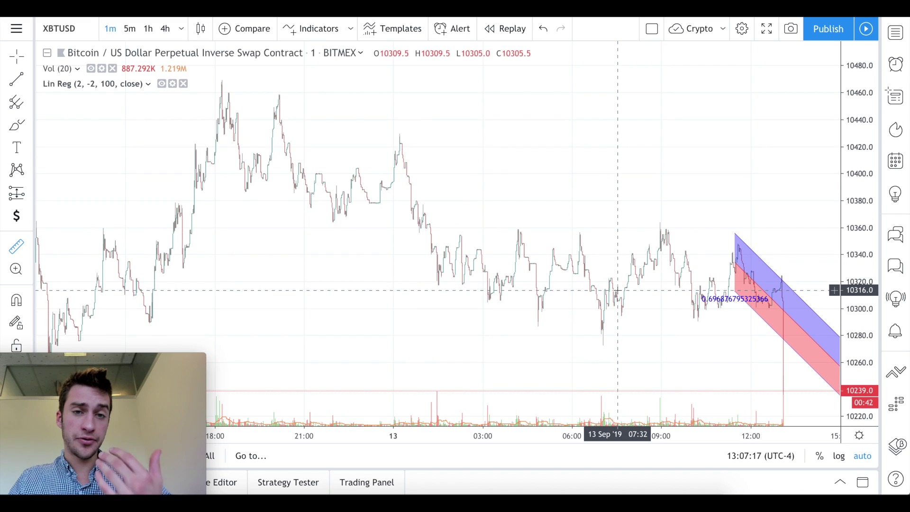
scroll(617, 289, "down", 4)
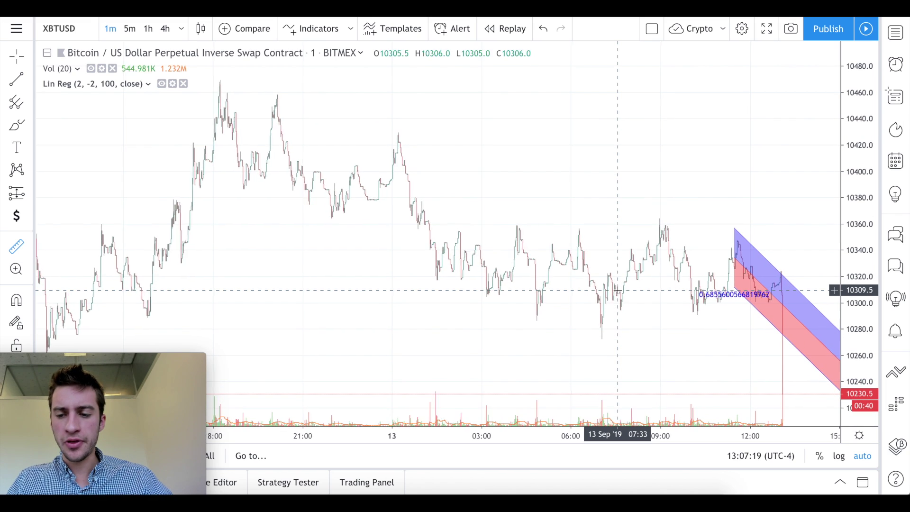
scroll(618, 290, "down", 1)
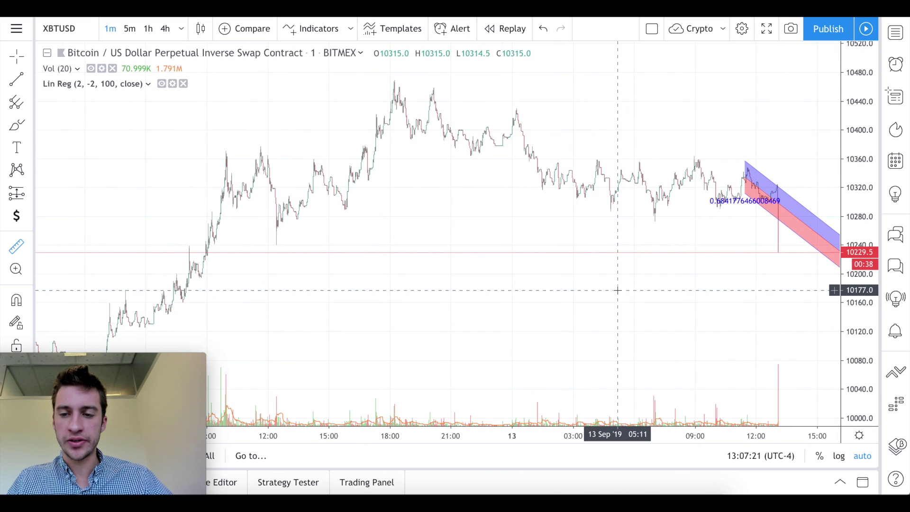
scroll(670, 294, "down", 1)
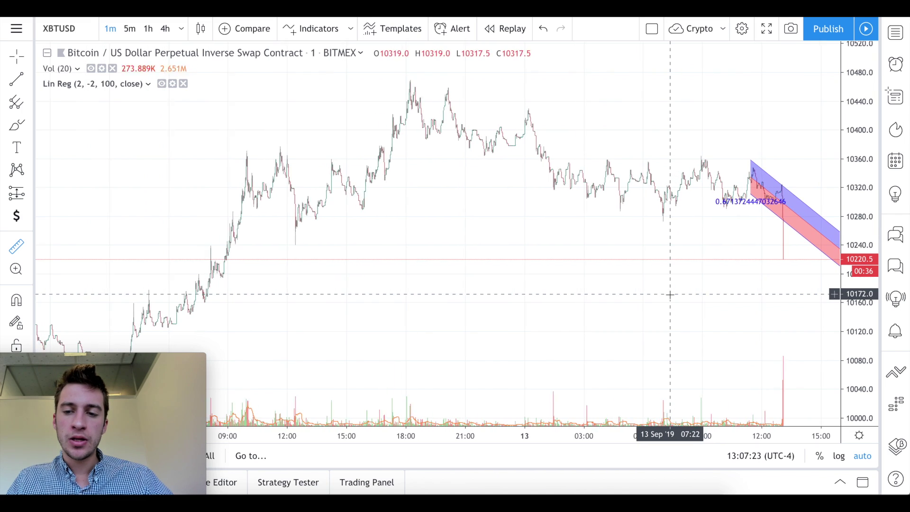
left_click(172, 84)
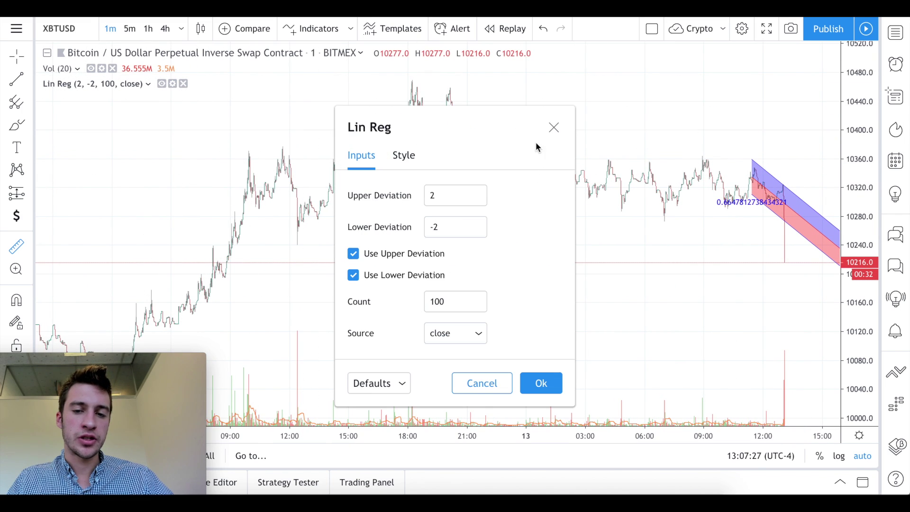
left_click(553, 128)
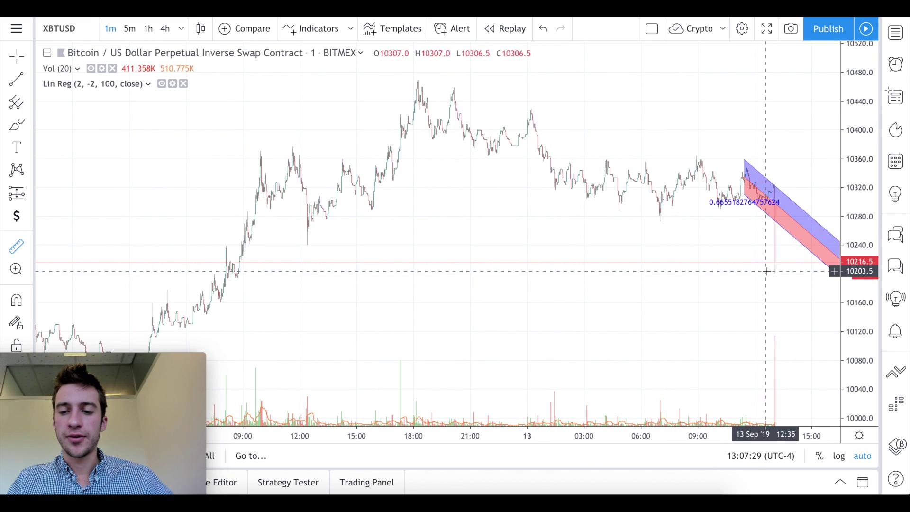
Pan toward earlier bars and switch the chart to 5-minute bars.
left_click_drag(746, 260, 753, 141)
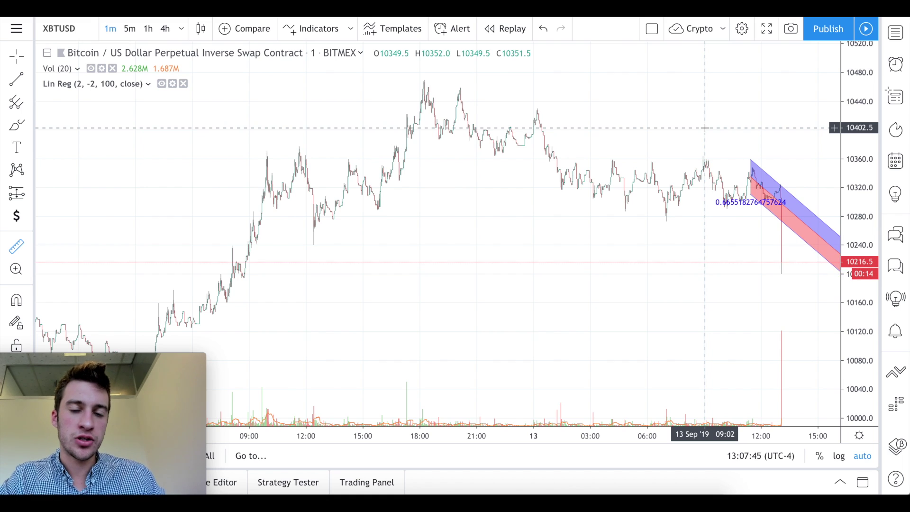
scroll(704, 128, "left", 3)
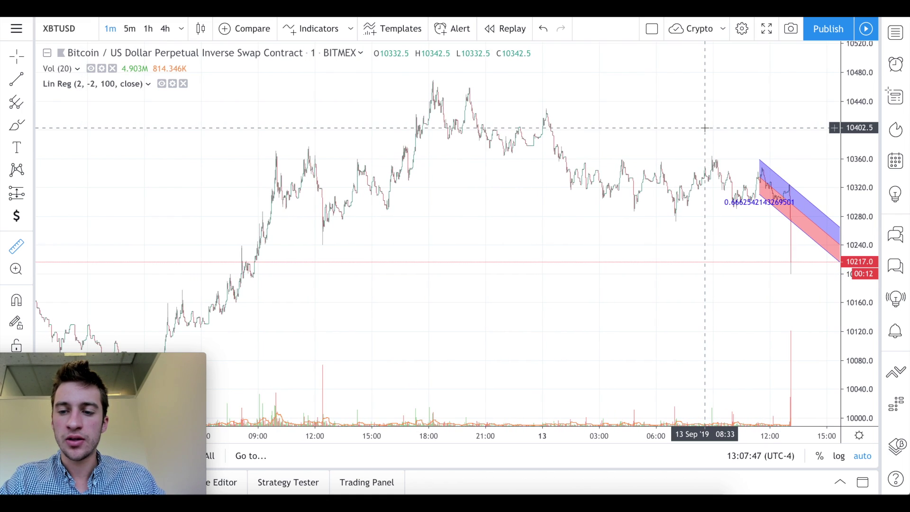
scroll(705, 128, "left", 2)
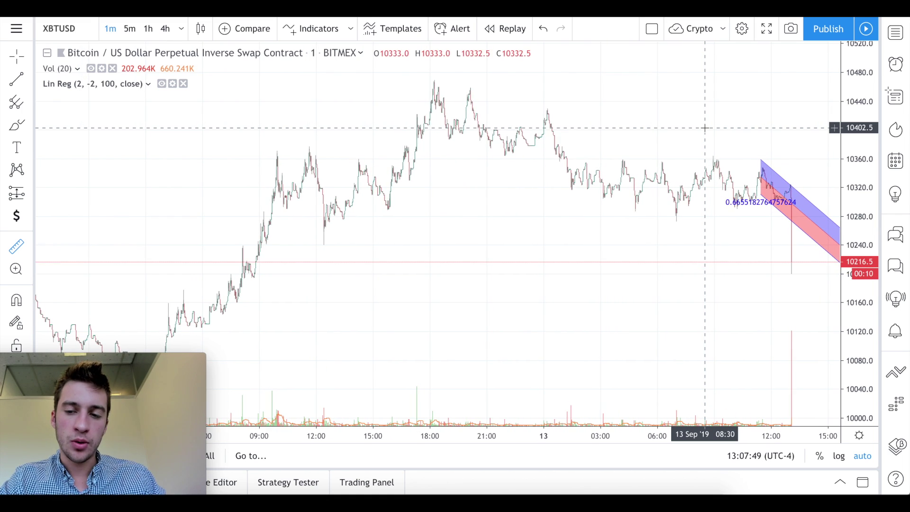
scroll(705, 128, "right", 2)
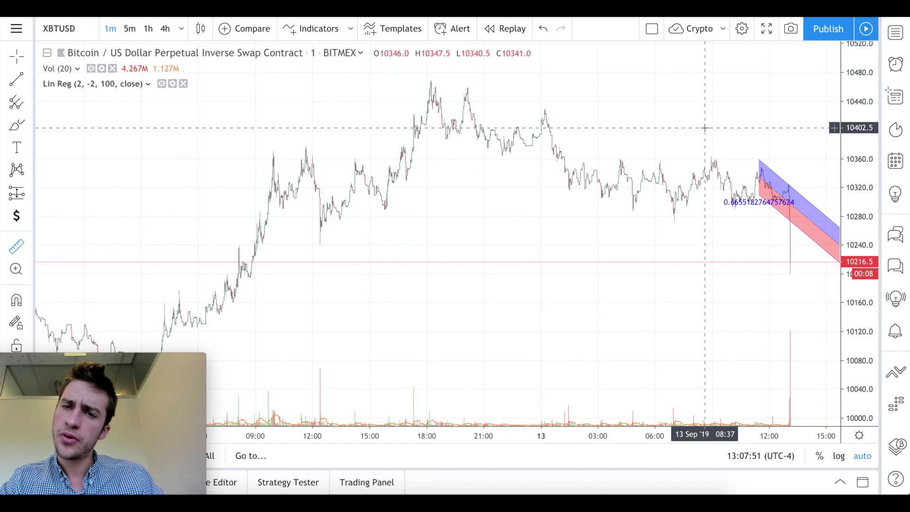
scroll(704, 128, "right", 5)
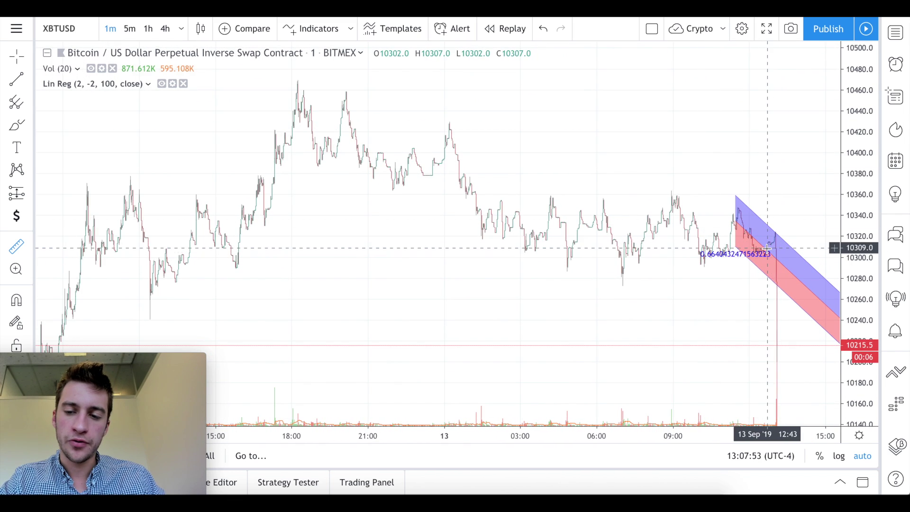
scroll(767, 248, "right", 3)
scroll(766, 248, "down", 1)
left_click(129, 29)
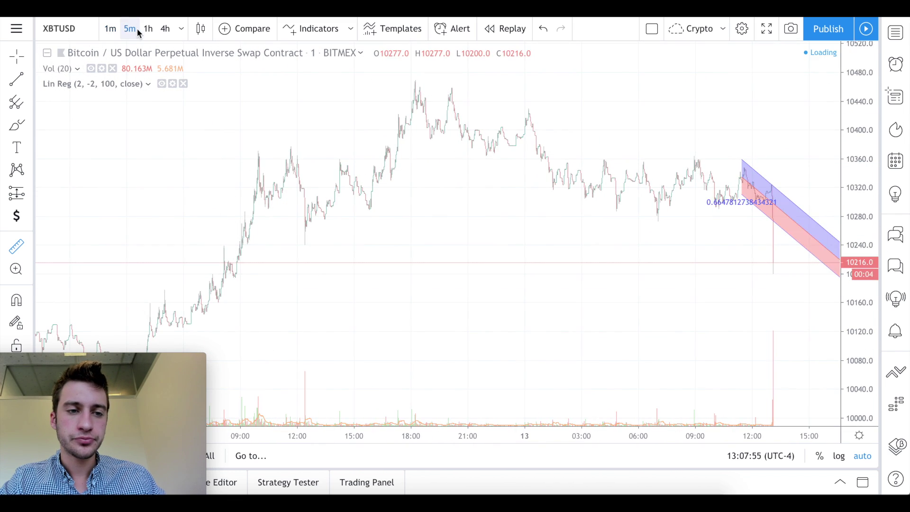
Switch the chart to 1-hour bars, then to 15-second bars.
scroll(651, 233, "up", 6)
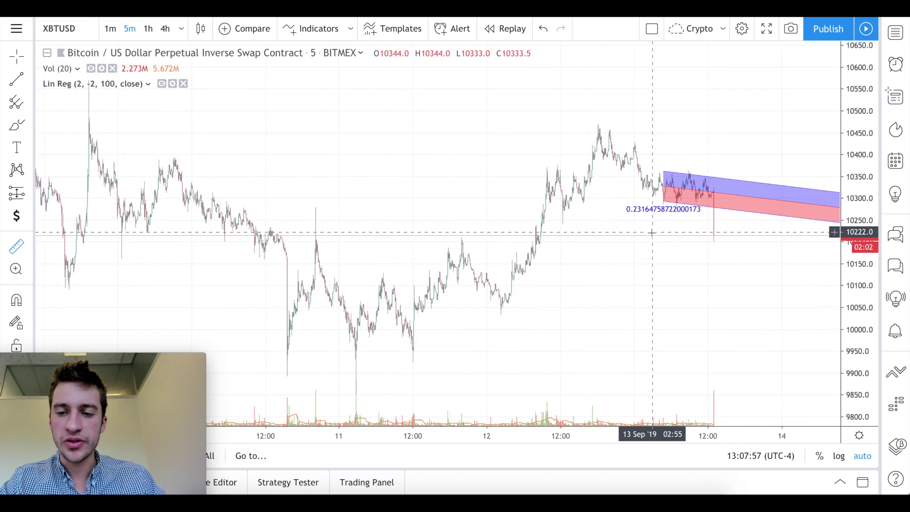
scroll(656, 146, "up", 2)
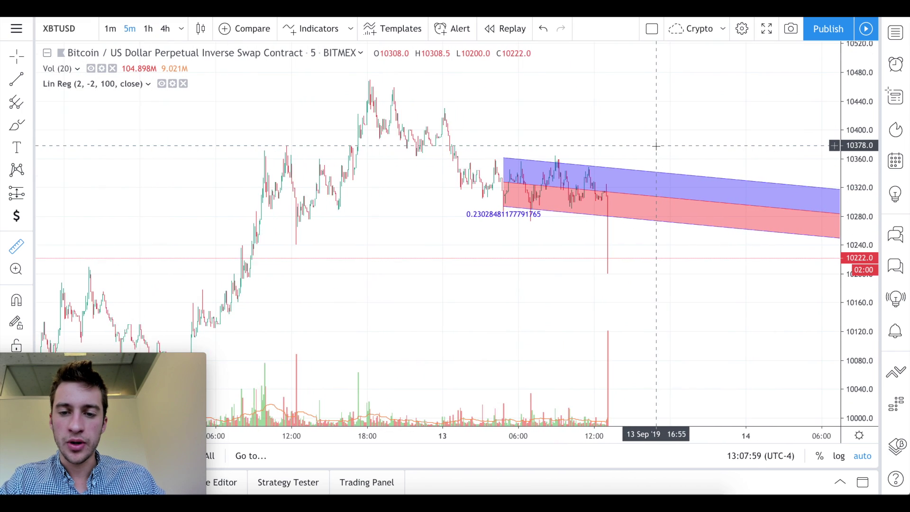
scroll(608, 230, "down", 4)
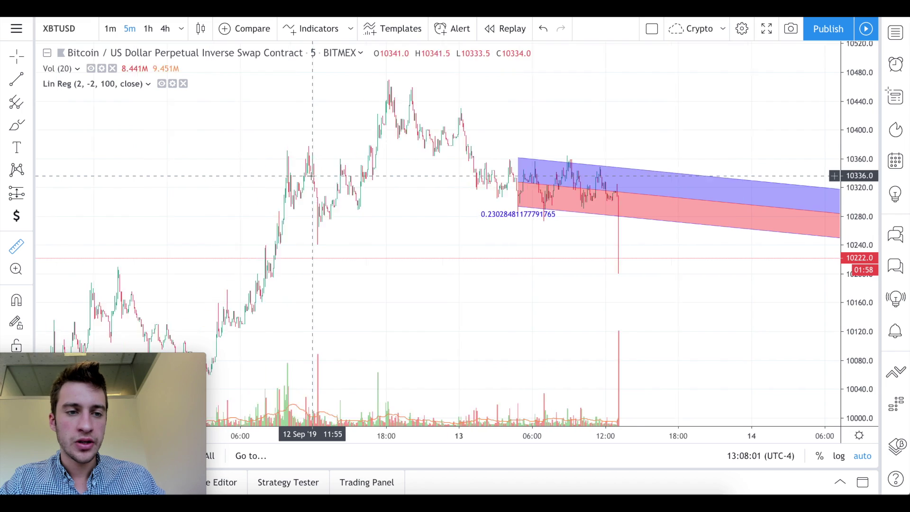
left_click(148, 29)
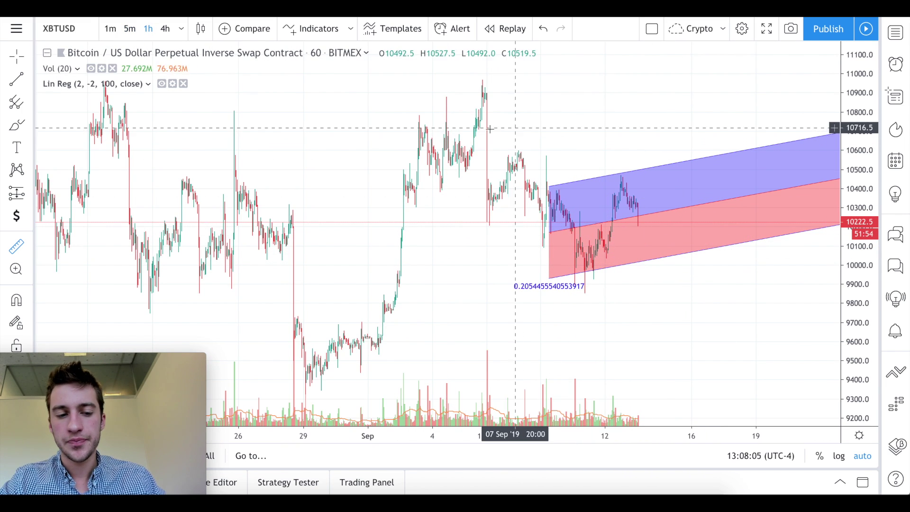
left_click(182, 28)
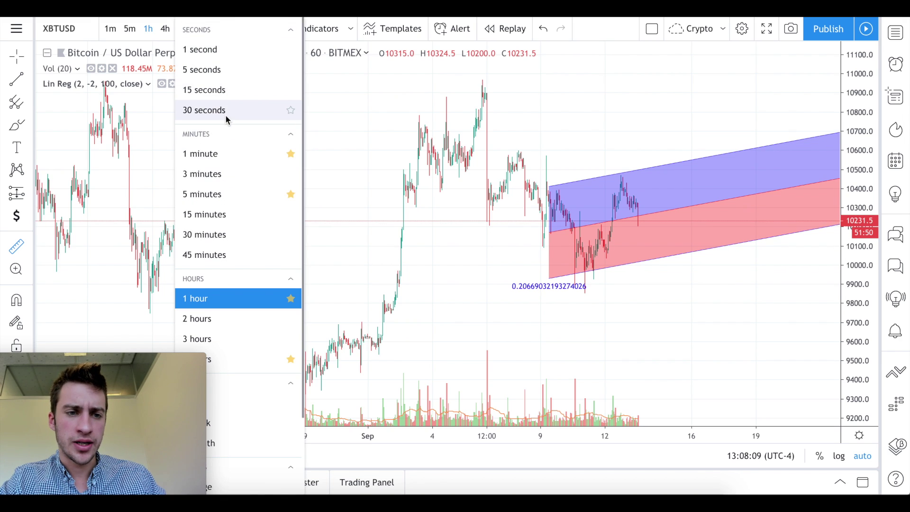
left_click(223, 91)
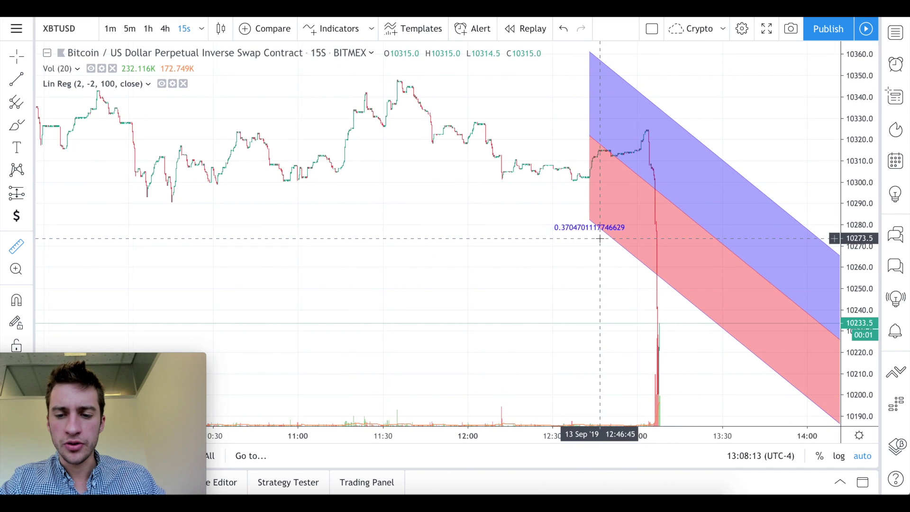
Switch the chart to 5-second bars, then back to 1-minute bars.
scroll(599, 238, "up", 3)
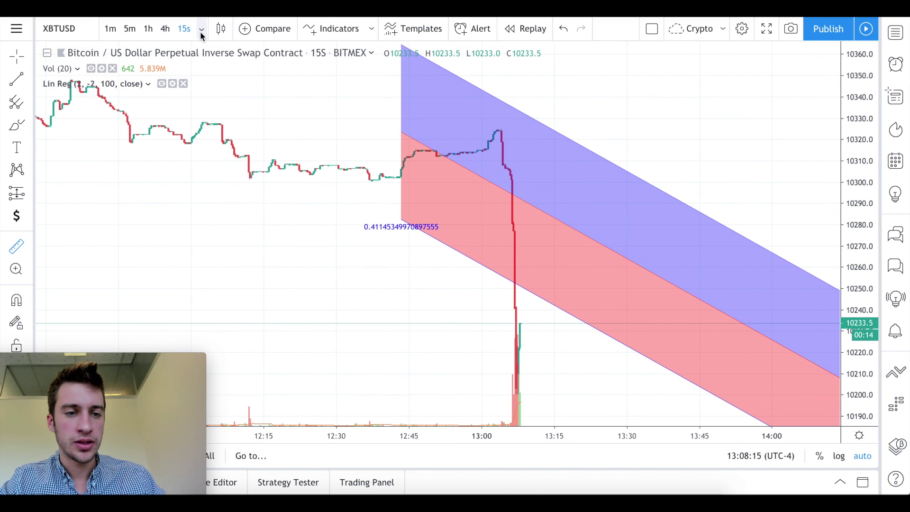
left_click(201, 29)
left_click(219, 69)
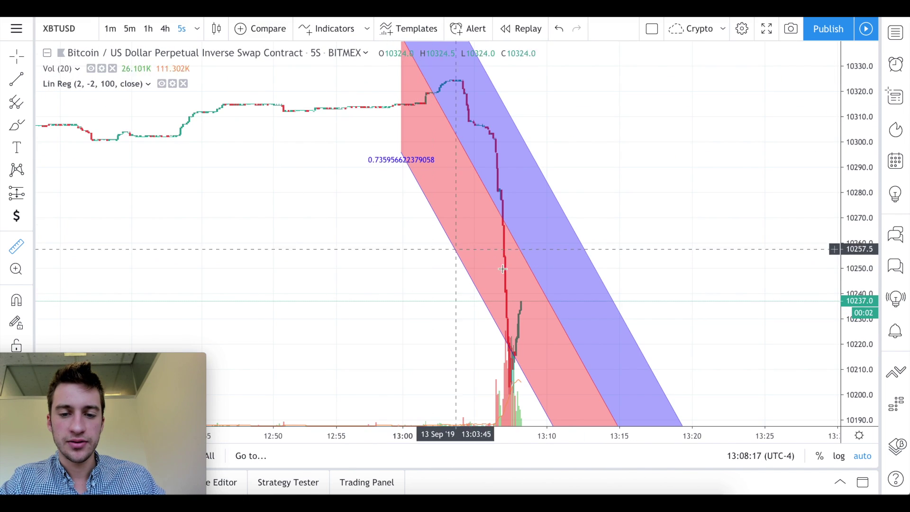
scroll(469, 294, "down", 2)
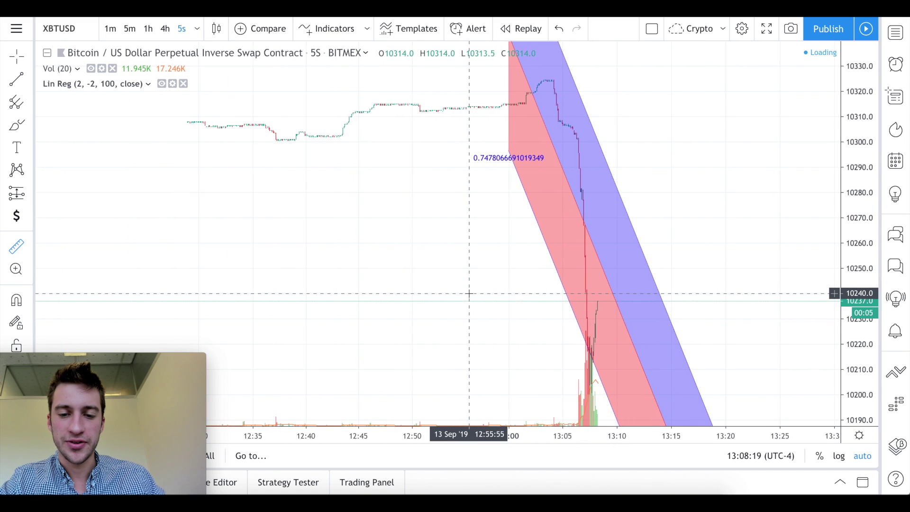
scroll(469, 294, "down", 2)
left_click(112, 29)
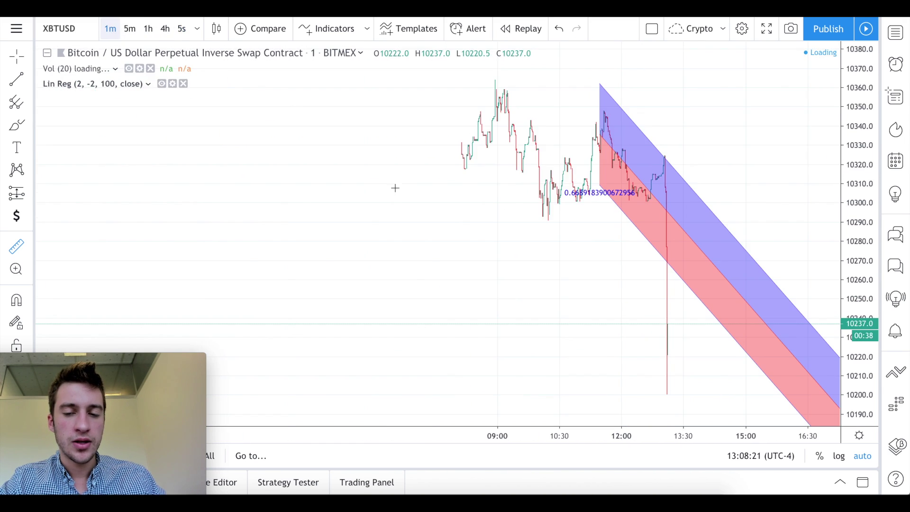
scroll(393, 185, "down", 3)
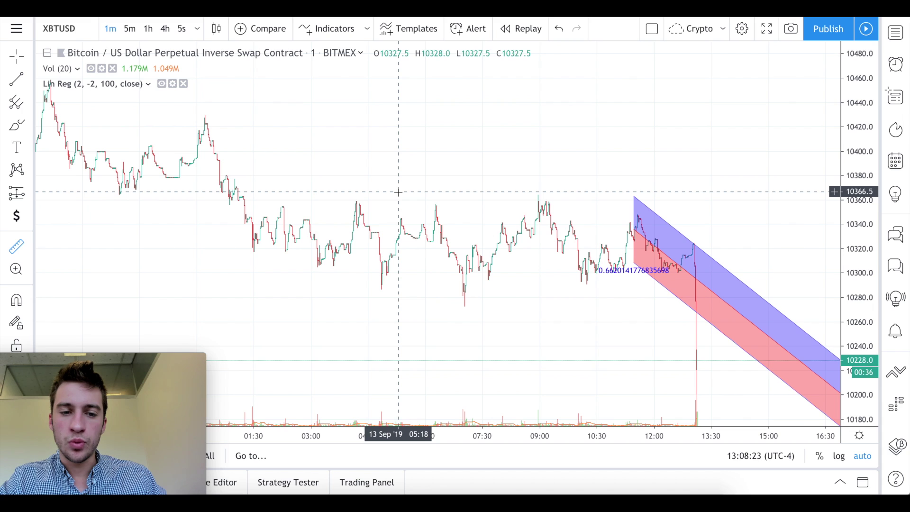
scroll(398, 192, "down", 5)
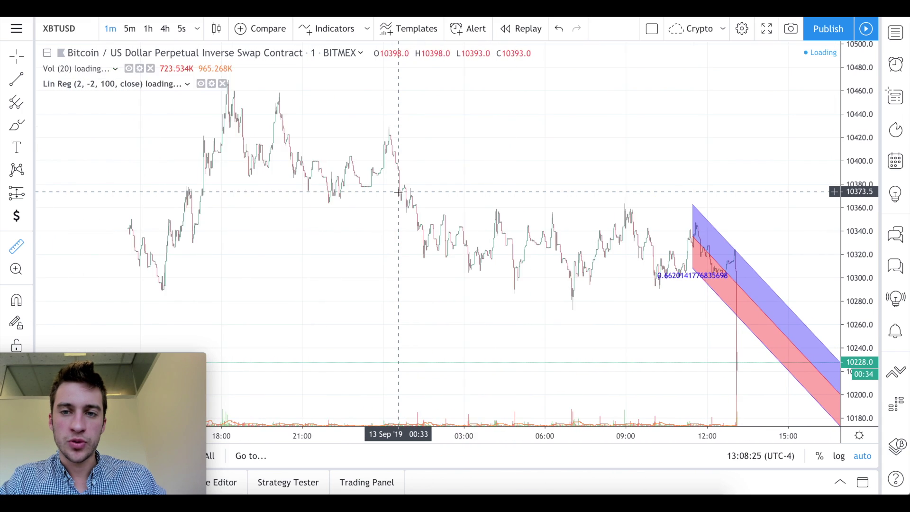
scroll(398, 192, "down", 1)
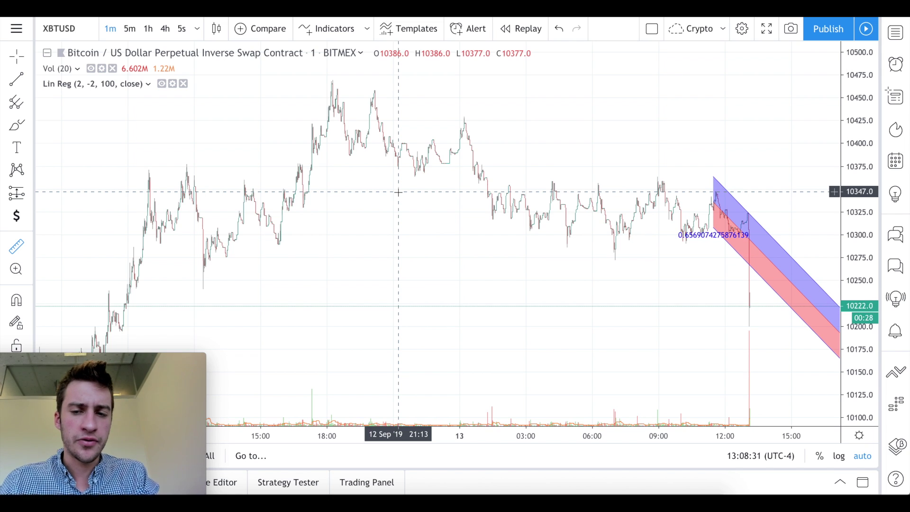
scroll(398, 192, "up", 3)
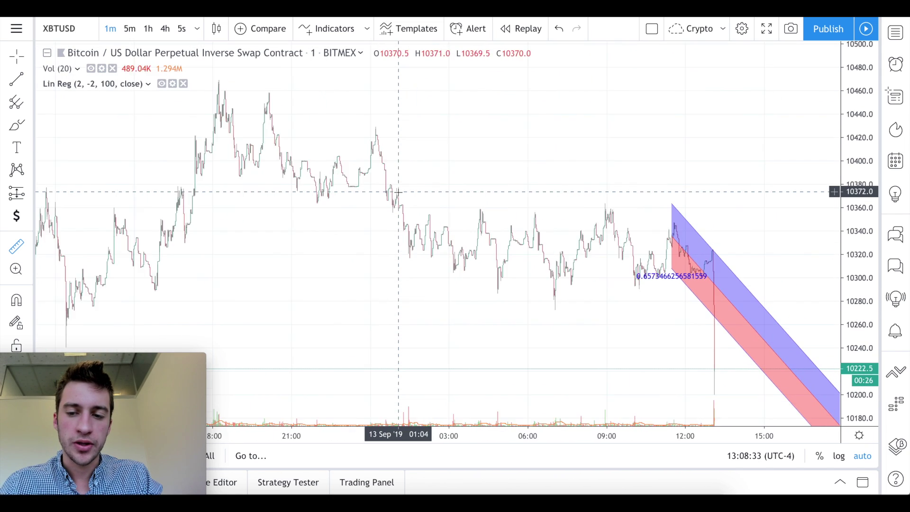
scroll(398, 192, "up", 2)
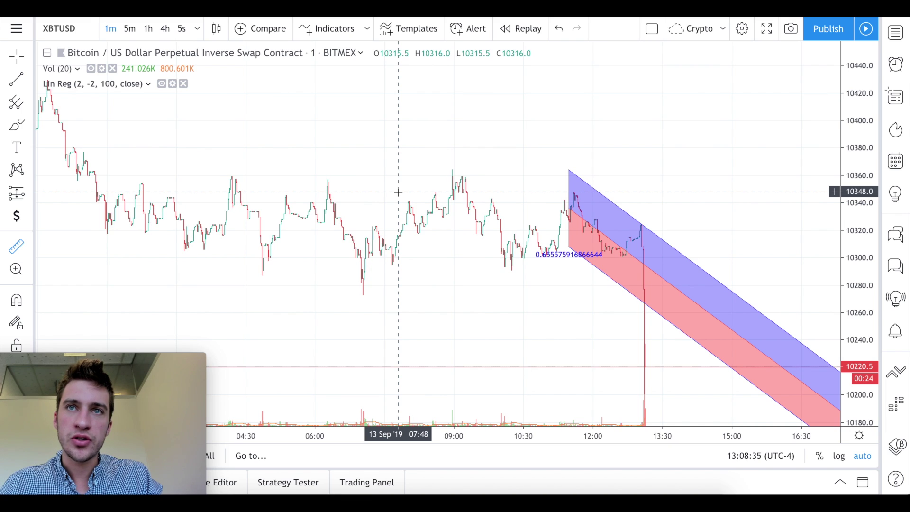
scroll(637, 231, "up", 2)
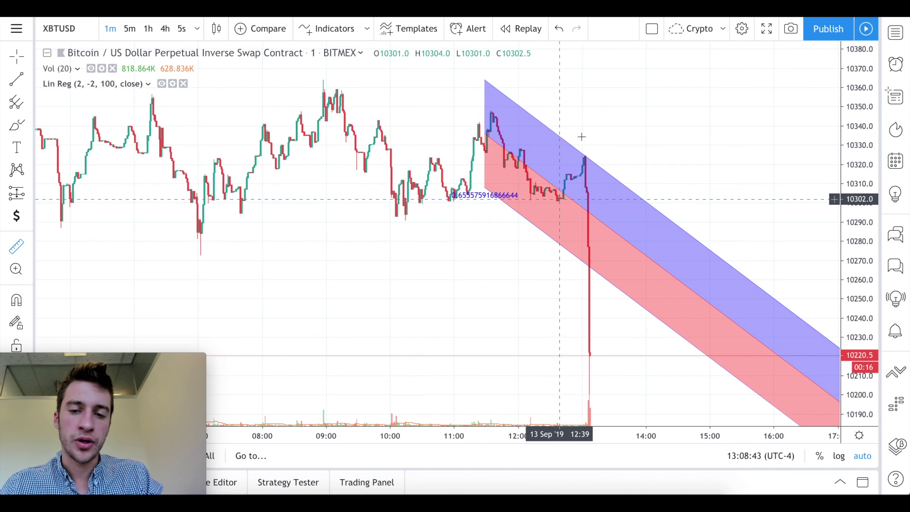
left_click_drag(520, 96, 610, 144)
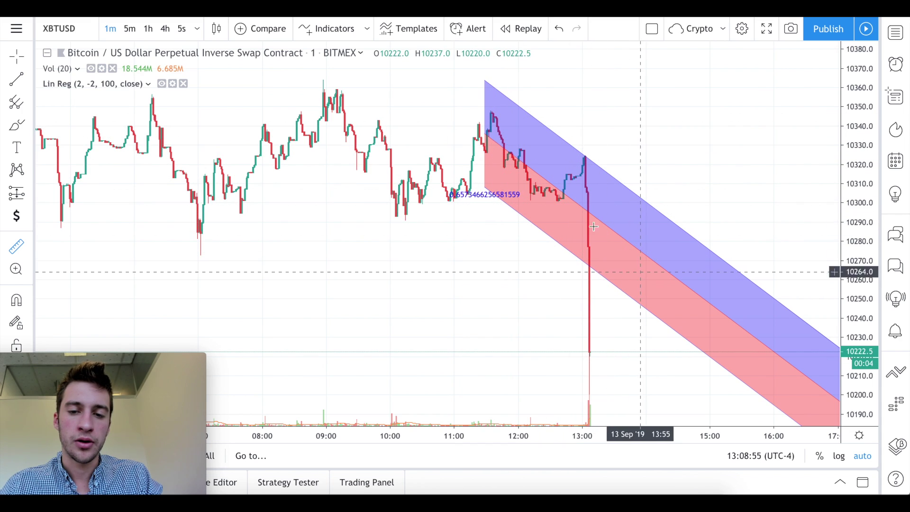
scroll(605, 262, "down", 2)
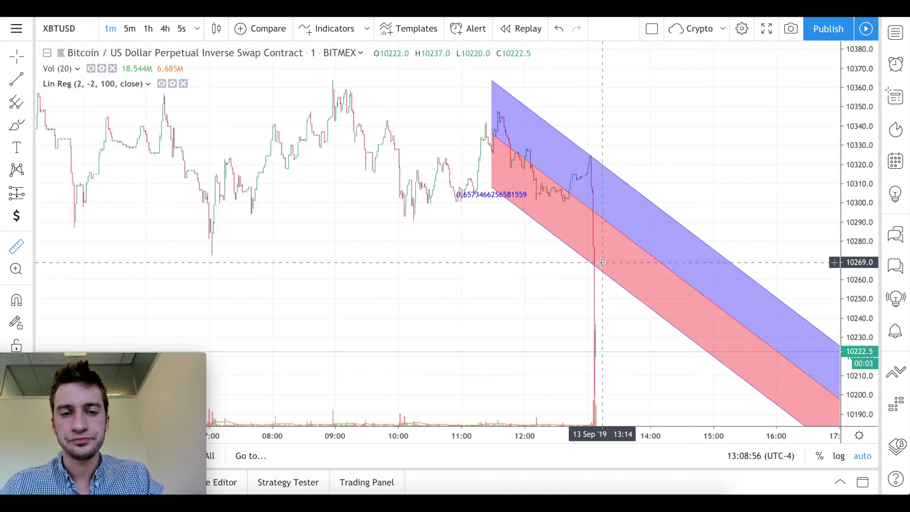
Start bar replay from about 07:52 on 13 Sep and play it.
left_click(520, 30)
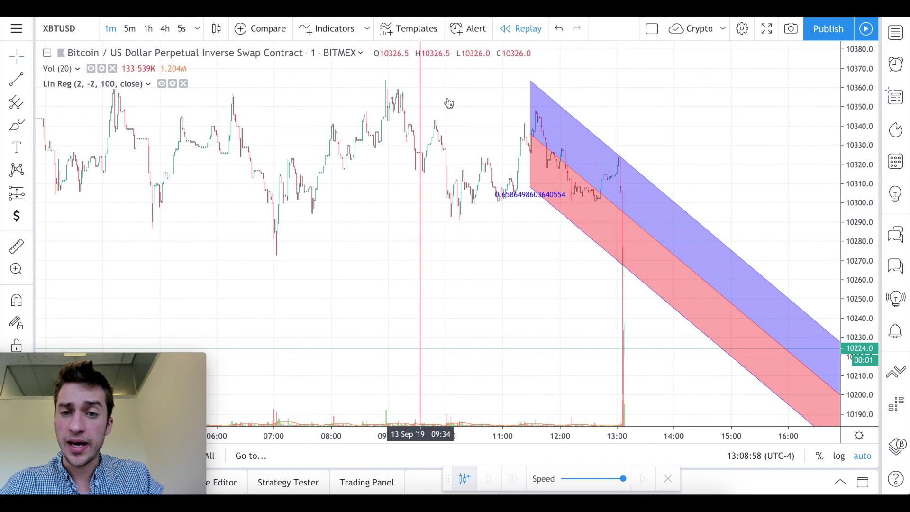
left_click(328, 158)
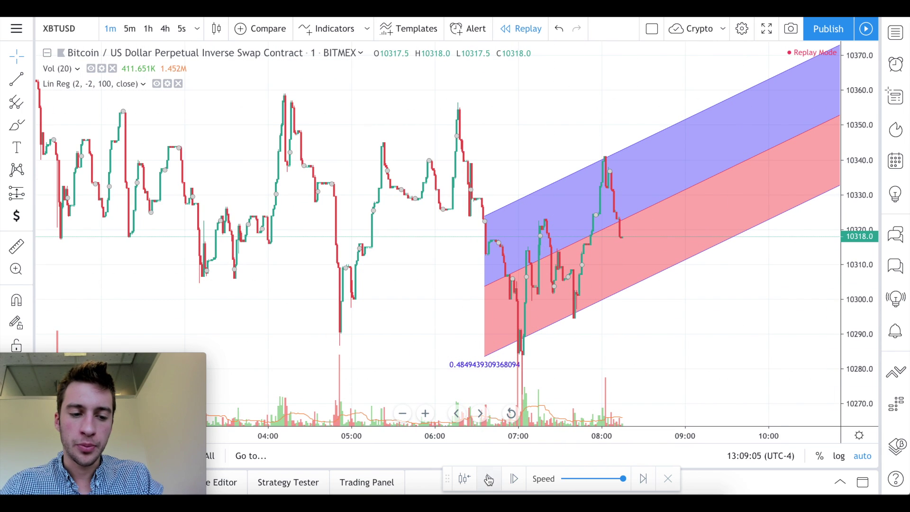
left_click(489, 480)
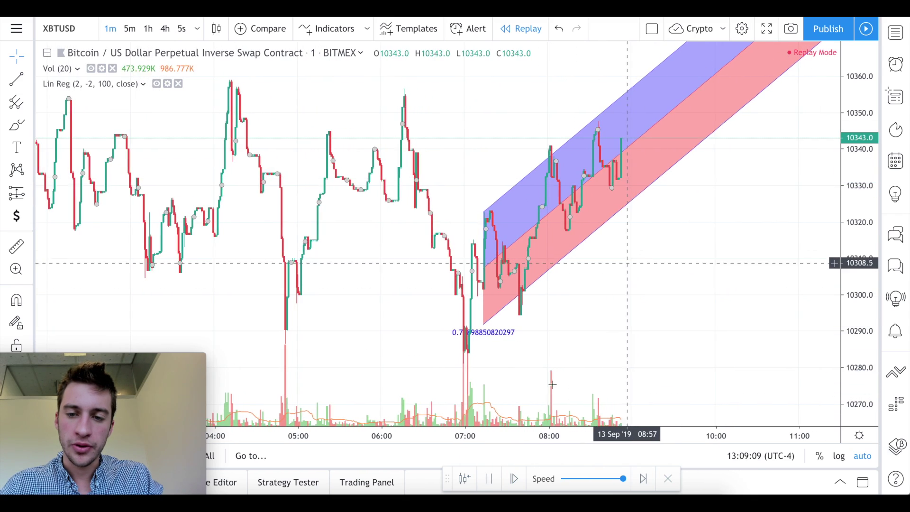
Pause and resume the replay a few times, then exit replay mode.
left_click(491, 479)
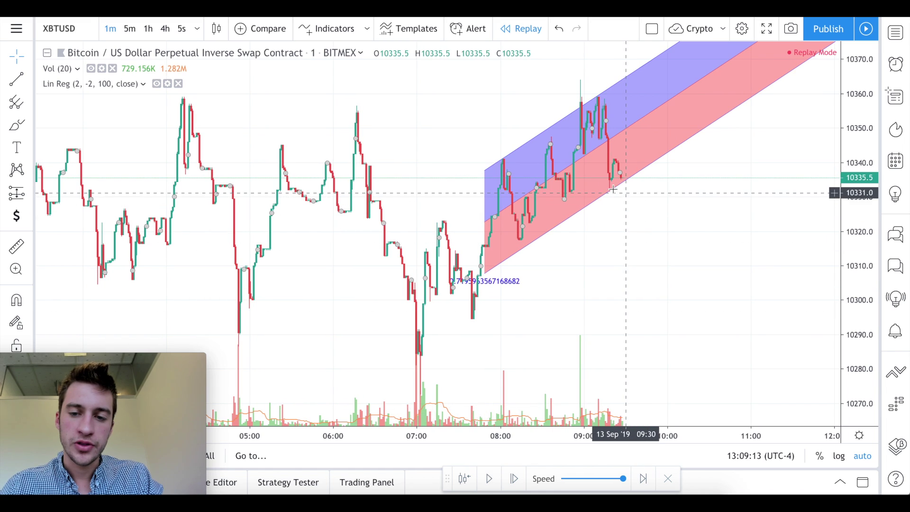
left_click(491, 479)
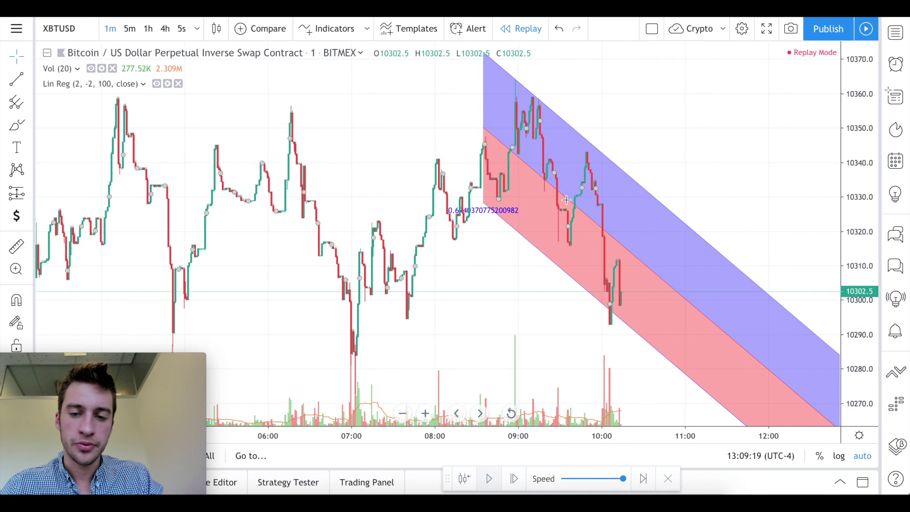
key("shift+Down")
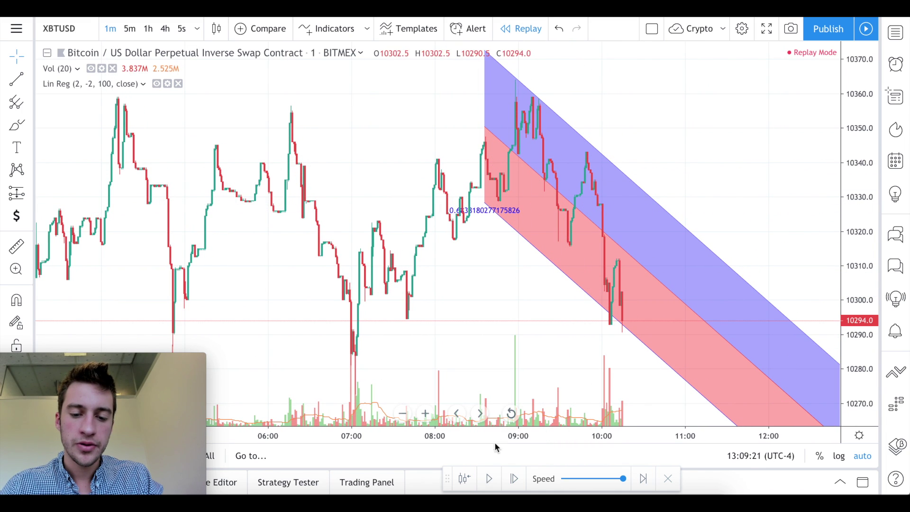
left_click(483, 479)
scroll(554, 332, "down", 3)
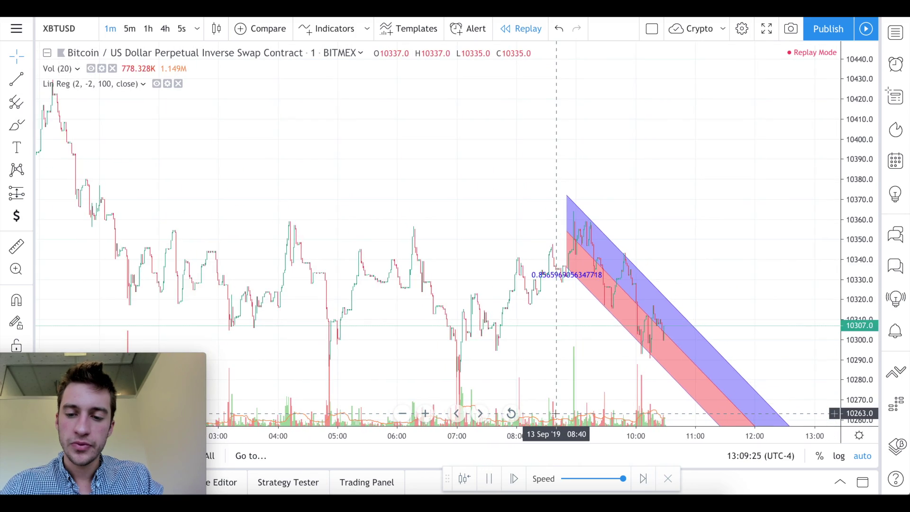
left_click(675, 479)
Confirm leaving replay, view XBTUSD on 1-hour bars zoomed, then switch to 5-minute bars.
left_click(541, 299)
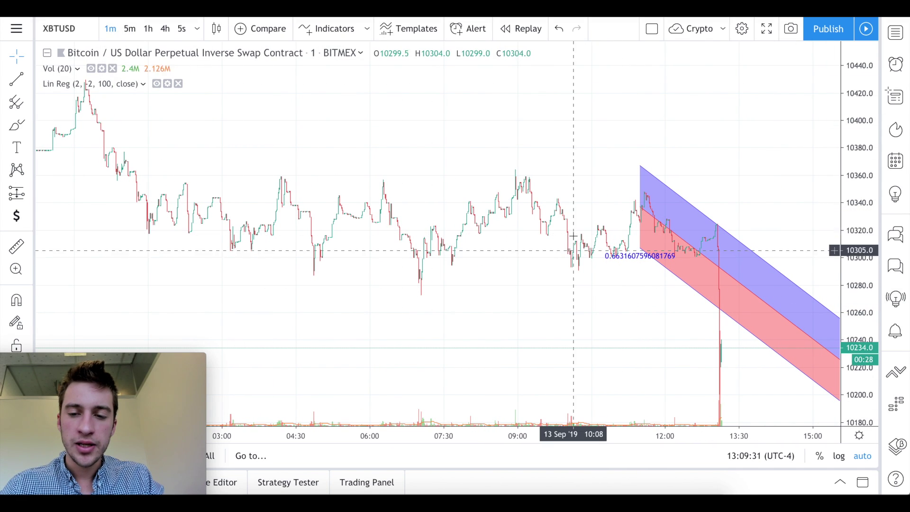
left_click(148, 32)
scroll(350, 192, "up", 4)
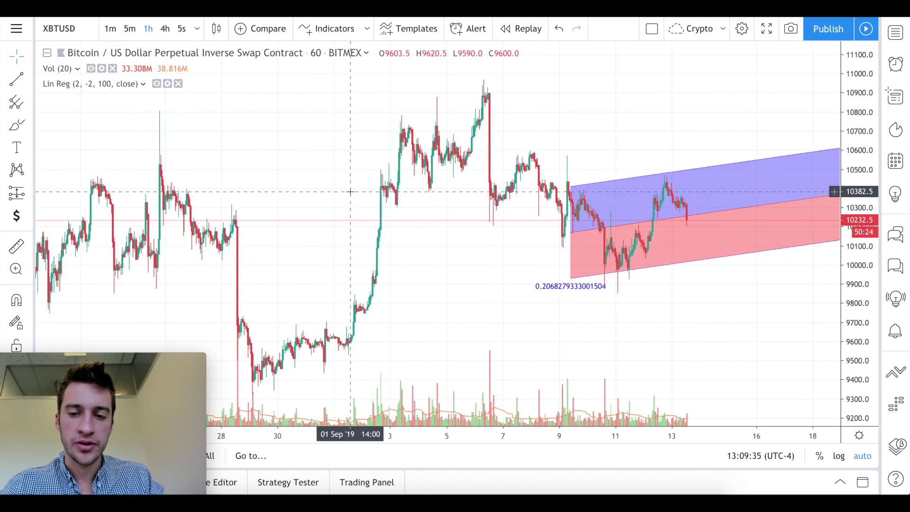
scroll(571, 221, "up", 1)
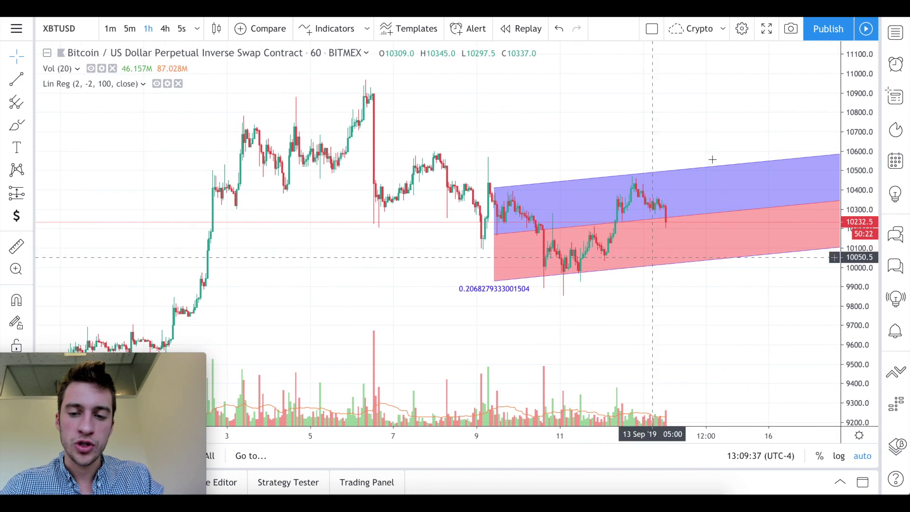
scroll(656, 297, "up", 2)
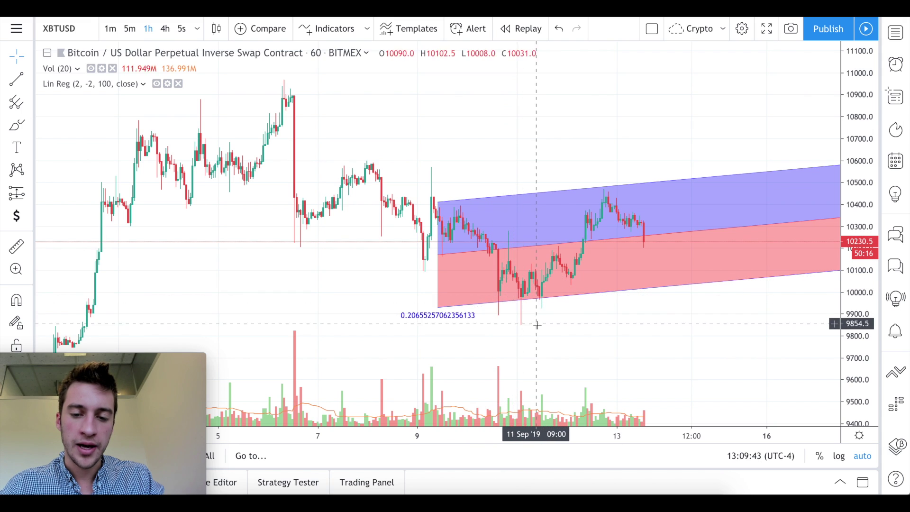
left_click(126, 38)
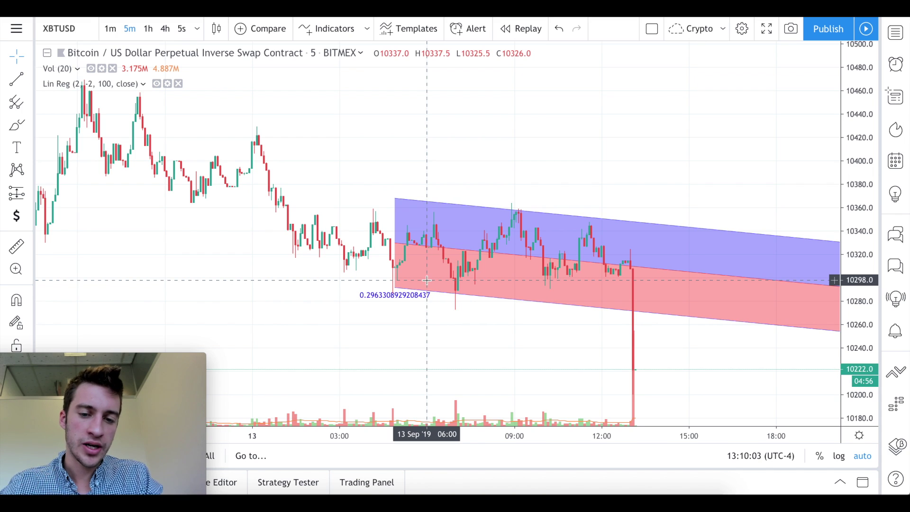
left_click(454, 297, "shift")
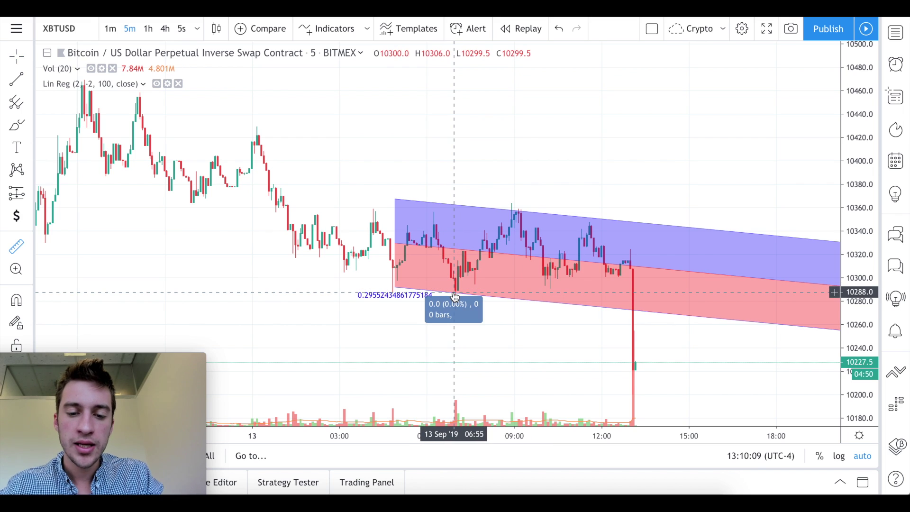
left_click(531, 205)
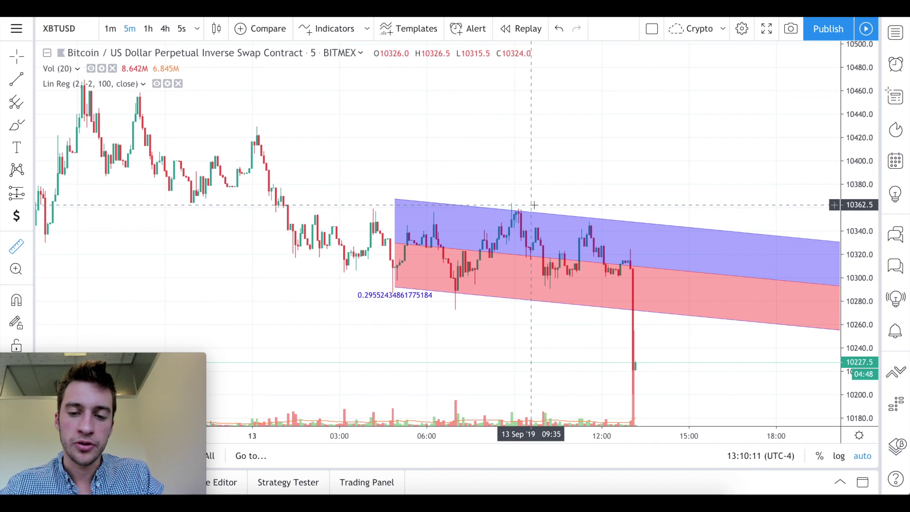
left_click(592, 220, "shift")
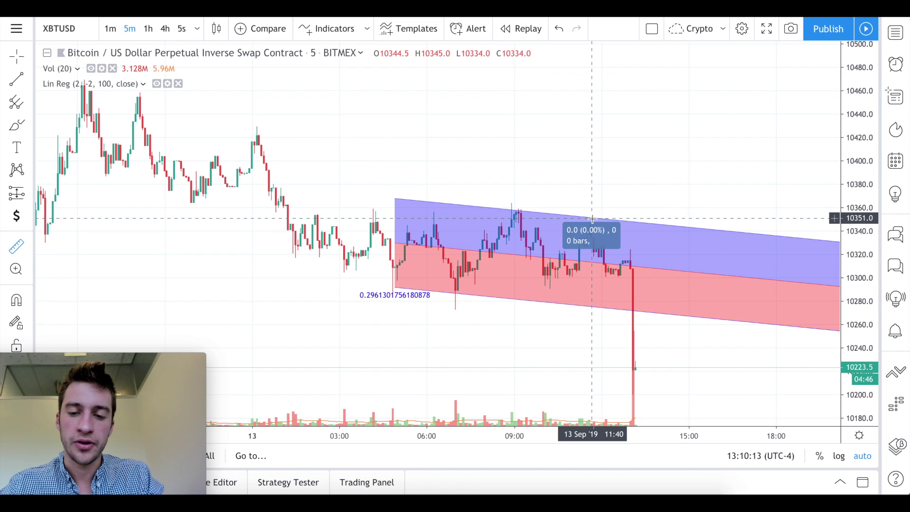
scroll(647, 311, "down", 10)
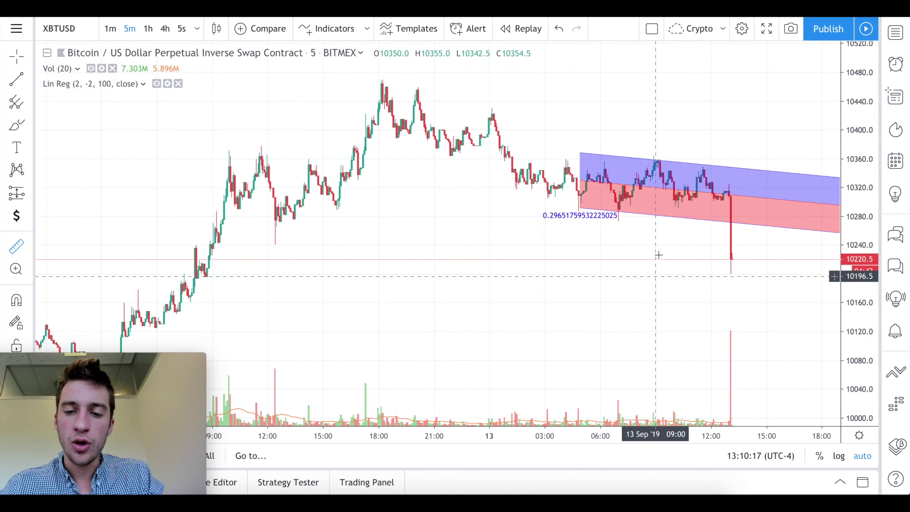
scroll(679, 216, "up", 3)
scroll(679, 215, "up", 1)
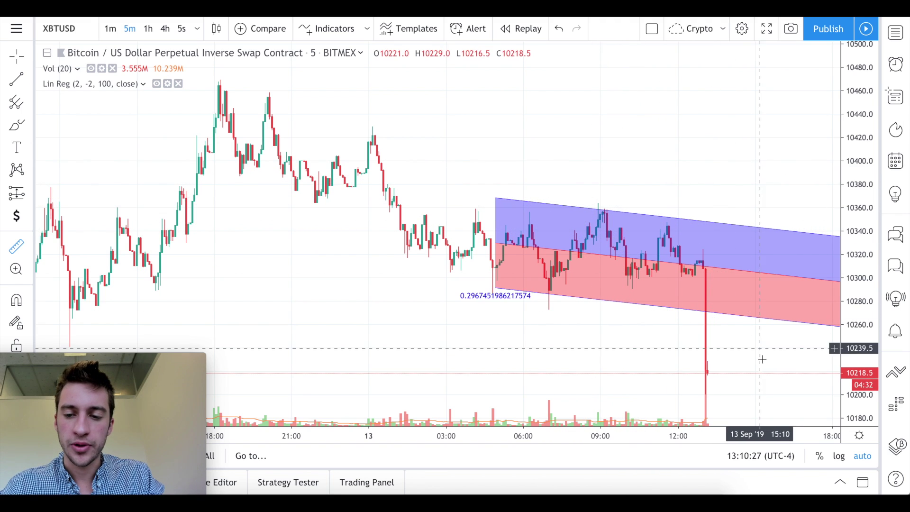
scroll(606, 276, "down", 2)
scroll(606, 276, "down", 3)
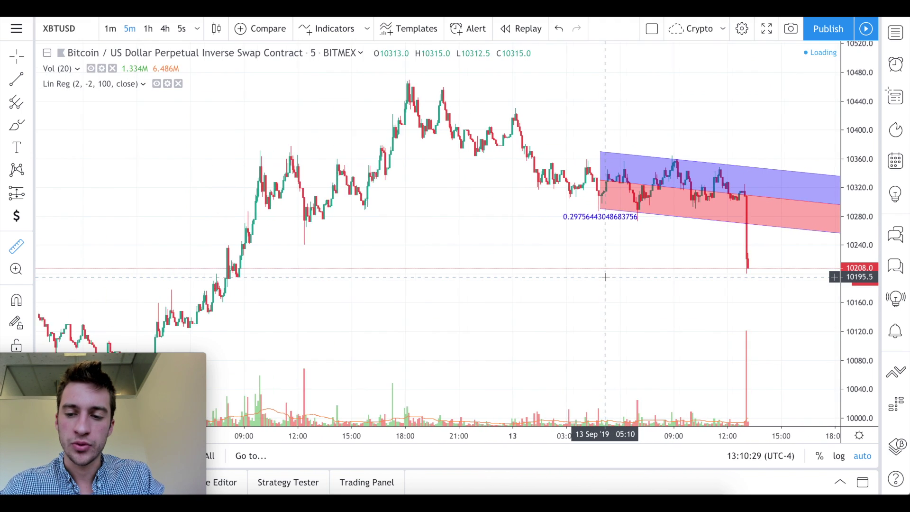
scroll(554, 289, "down", 1)
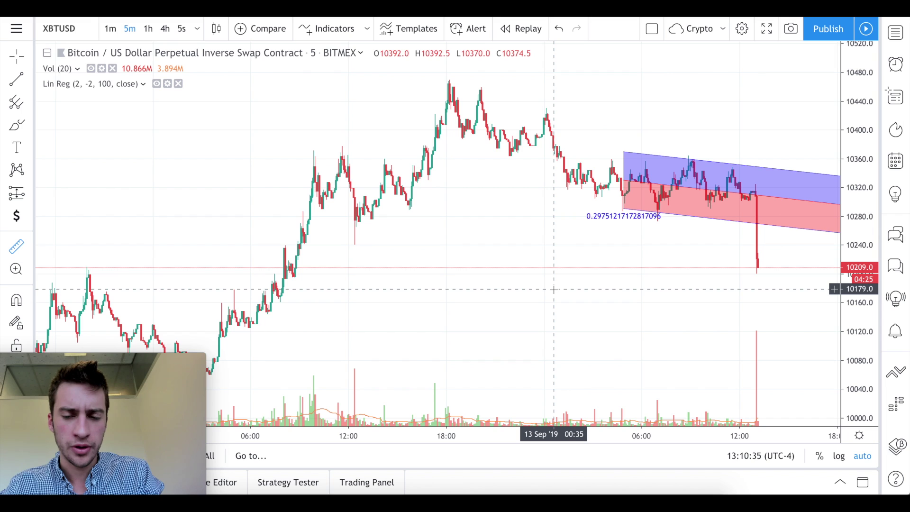
scroll(554, 289, "down", 1)
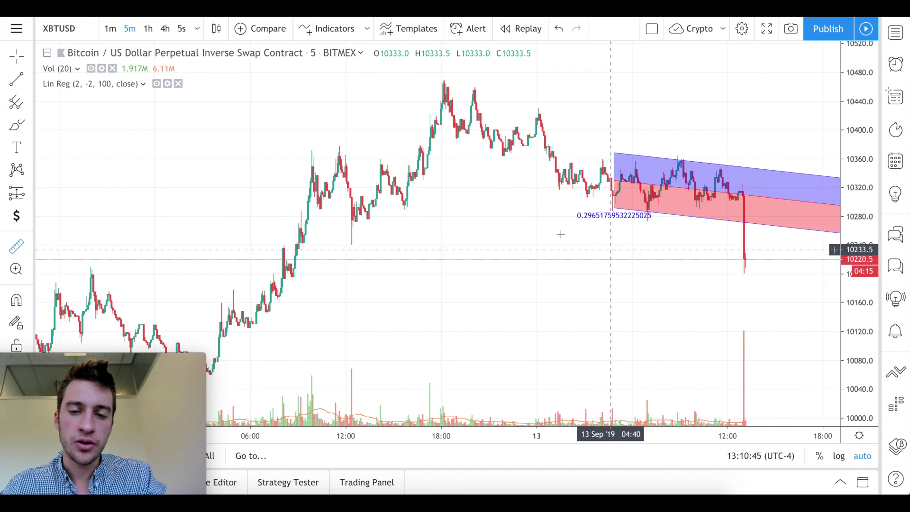
scroll(455, 157, "up", 2)
scroll(459, 156, "down", 1)
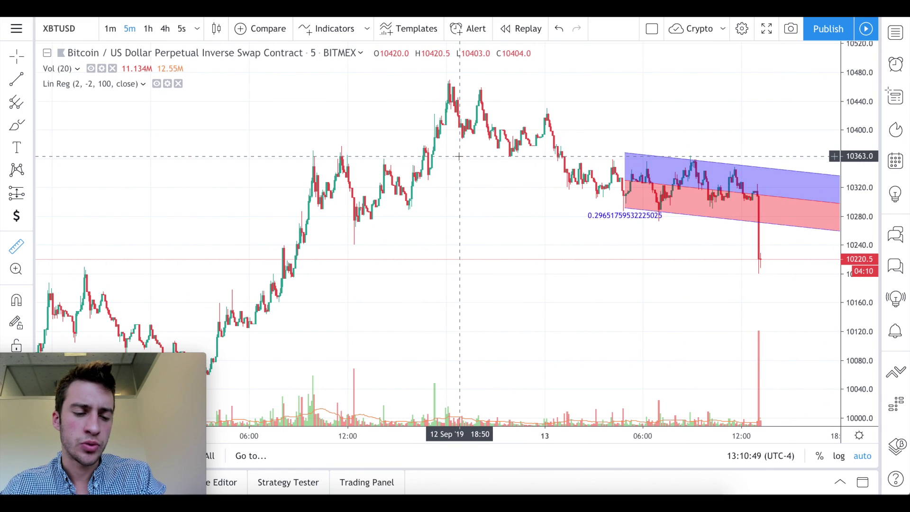
scroll(459, 156, "down", 3)
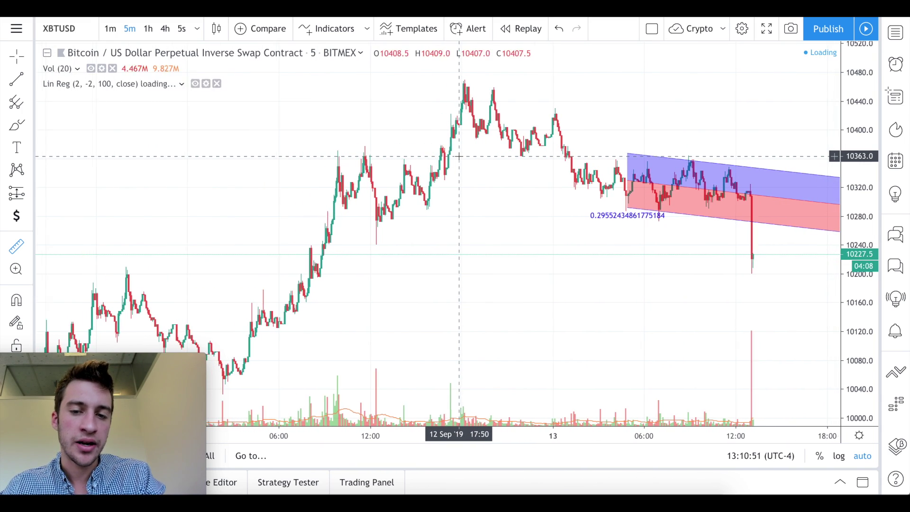
scroll(459, 156, "down", 3)
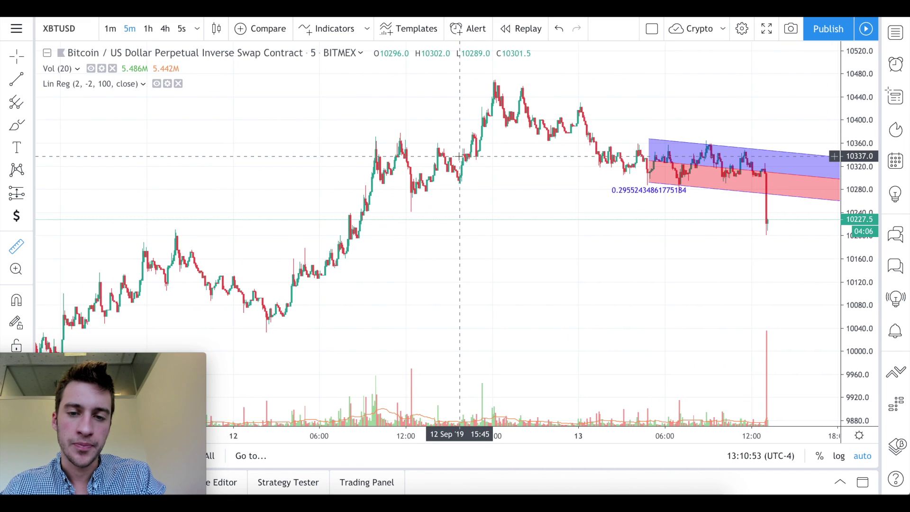
scroll(459, 156, "up", 5)
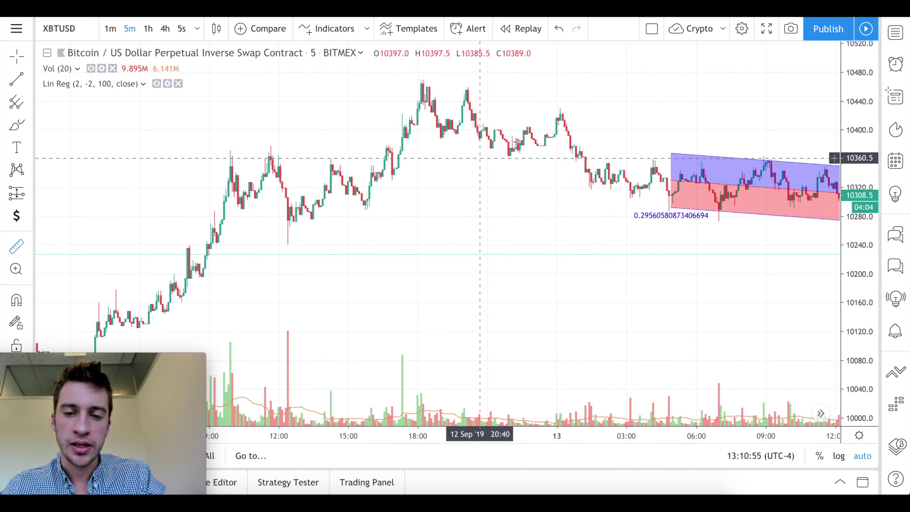
left_click(524, 28)
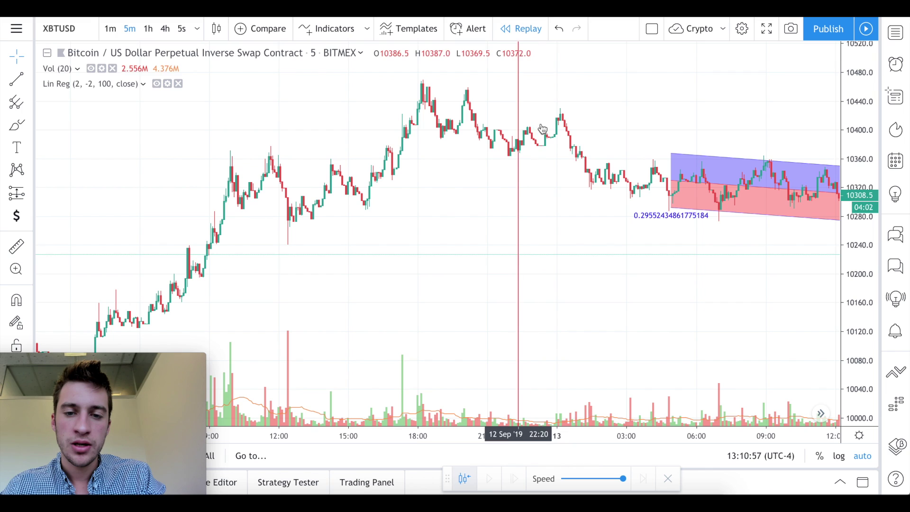
left_click(521, 223)
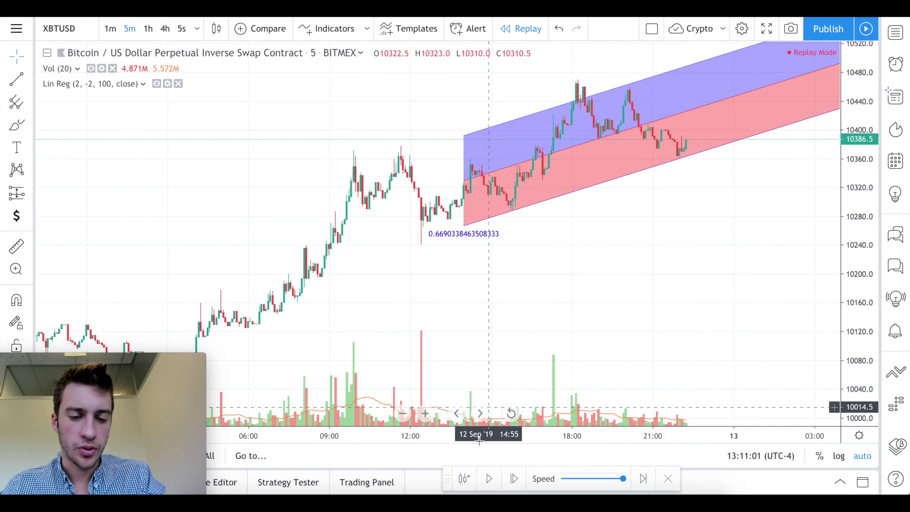
left_click(492, 477)
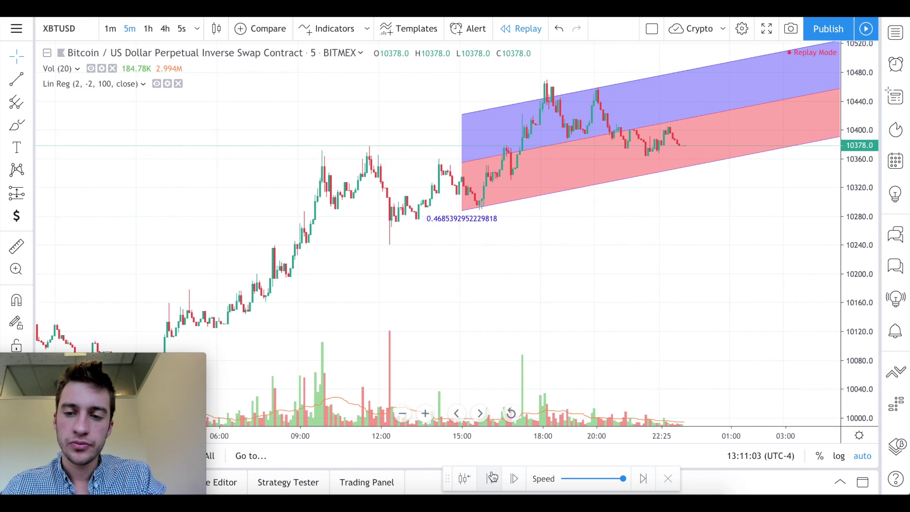
left_click(492, 477)
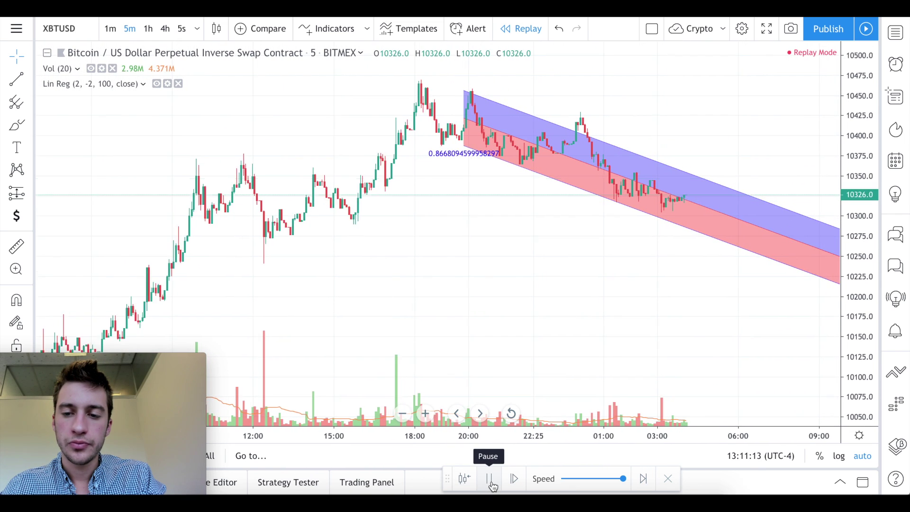
left_click(491, 479)
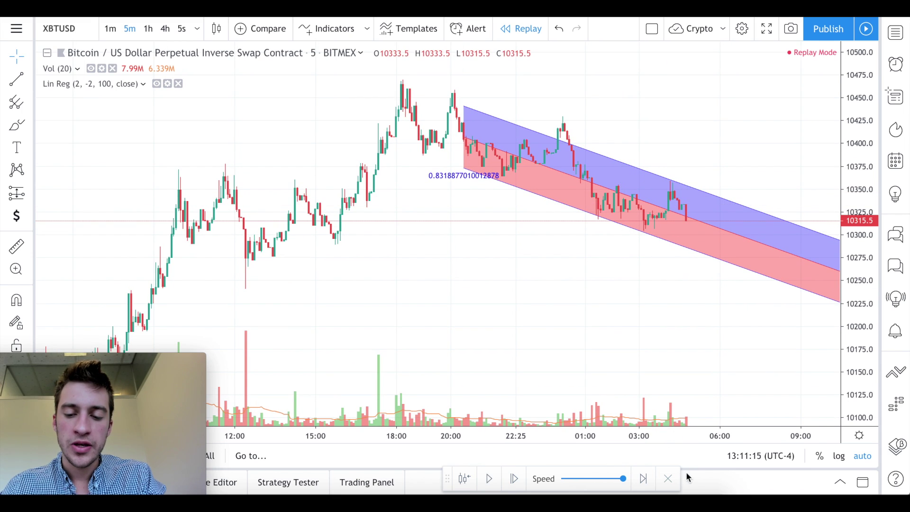
left_click(668, 479)
left_click(555, 306)
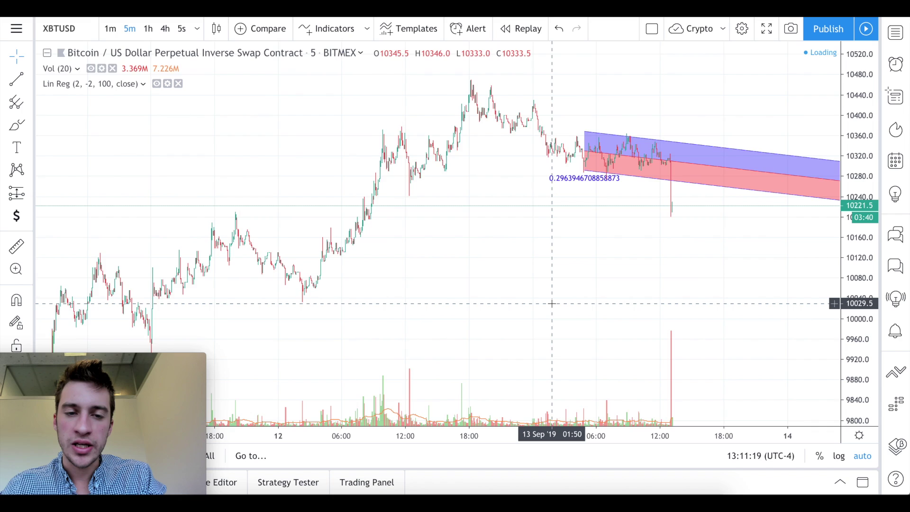
left_click(342, 32)
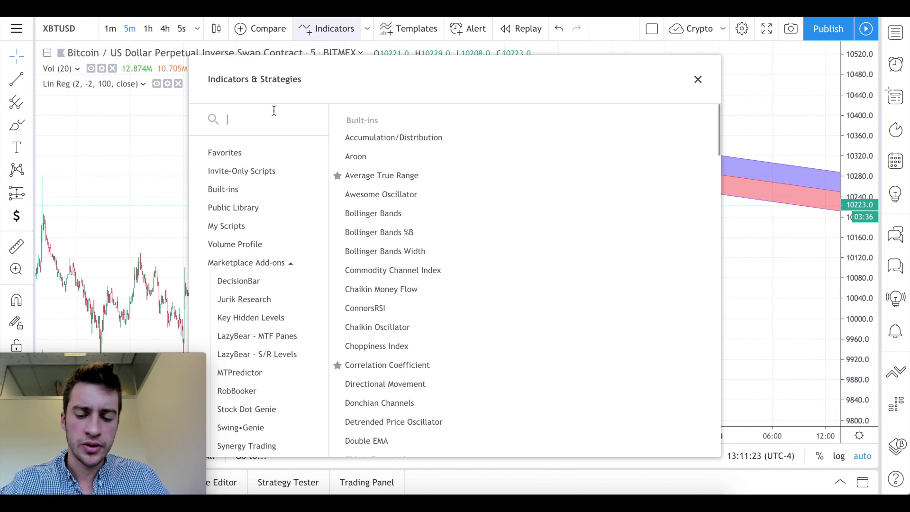
type("linear regression")
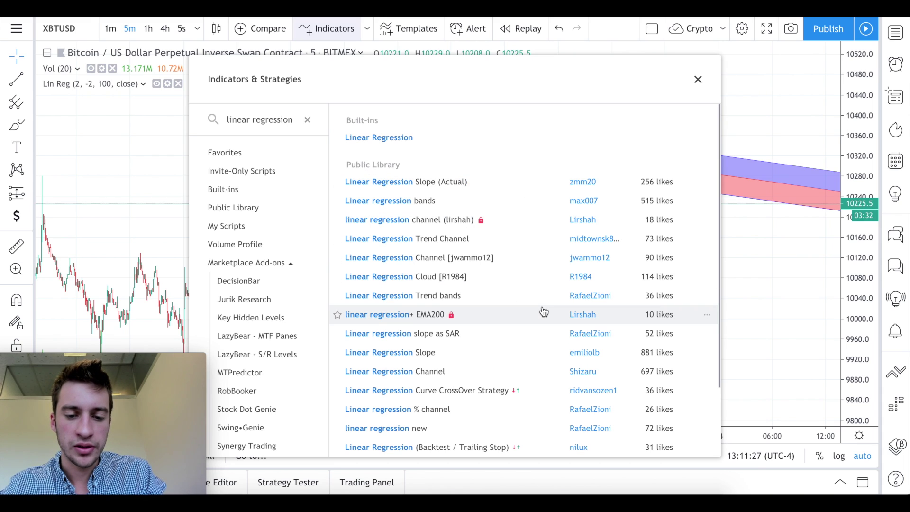
left_click(461, 206)
left_click(698, 81)
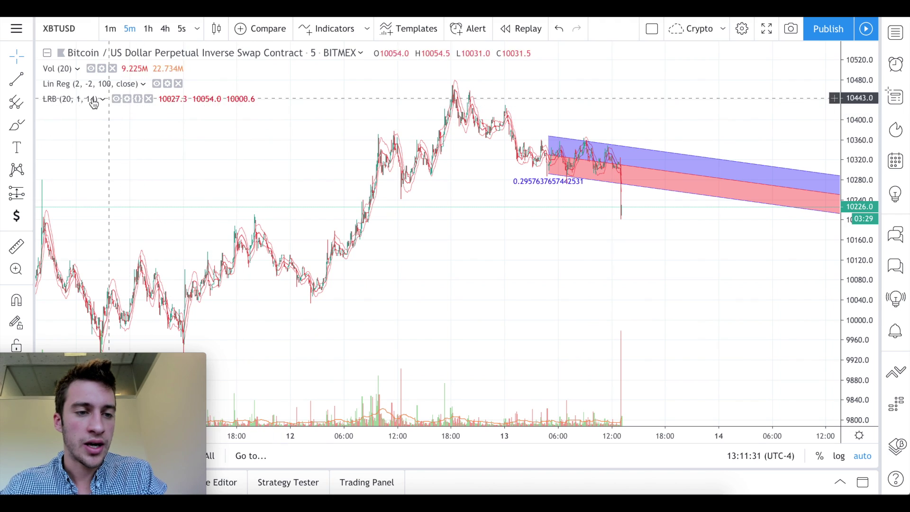
left_click(156, 84)
scroll(356, 268, "up", 5)
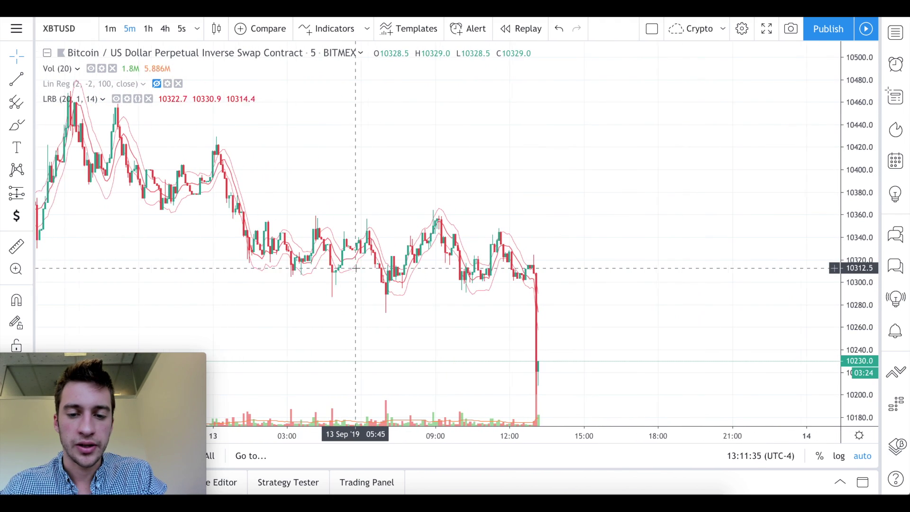
left_click(149, 99)
left_click(156, 83)
scroll(412, 263, "down", 3)
scroll(415, 264, "down", 3)
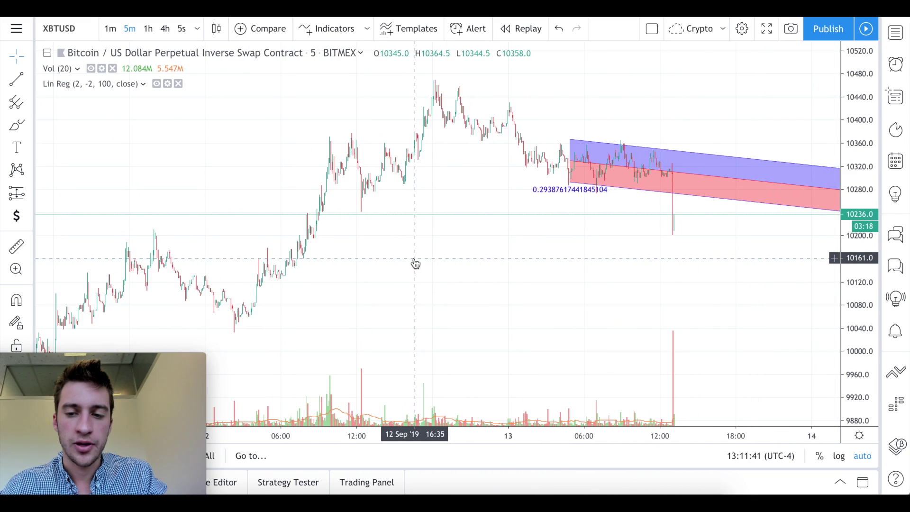
scroll(460, 300, "up", 2)
scroll(461, 300, "left", 2)
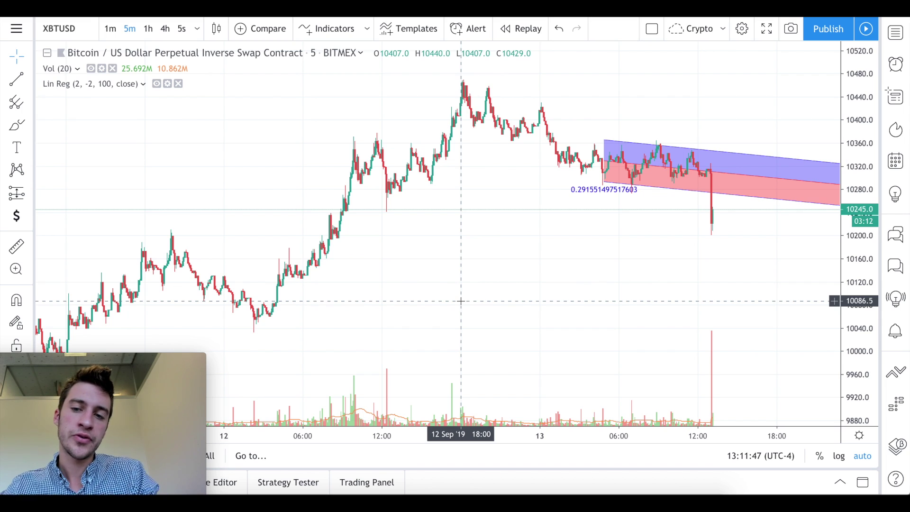
scroll(564, 283, "up", 2)
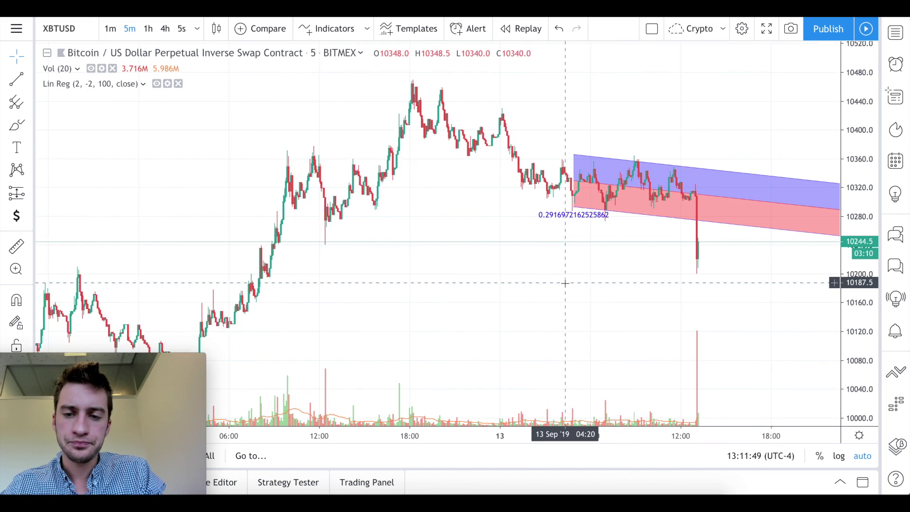
scroll(565, 283, "up", 1)
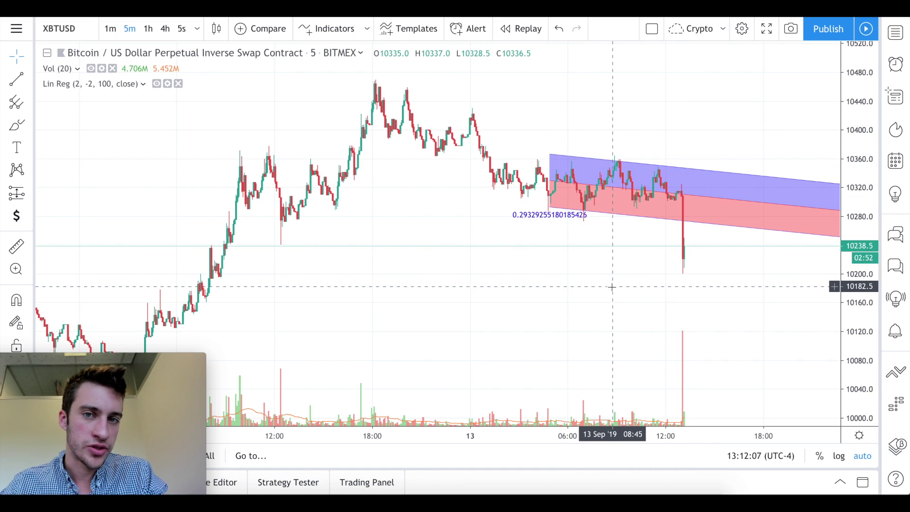
scroll(612, 287, "left", 2)
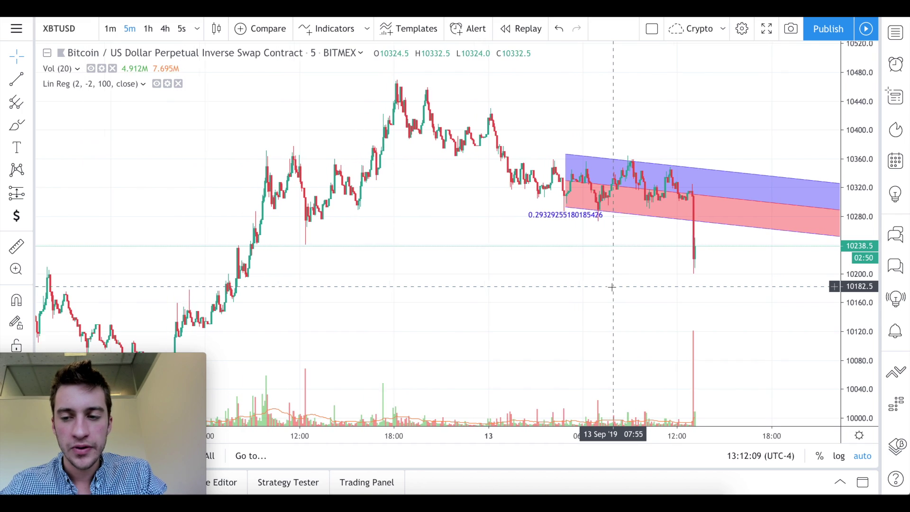